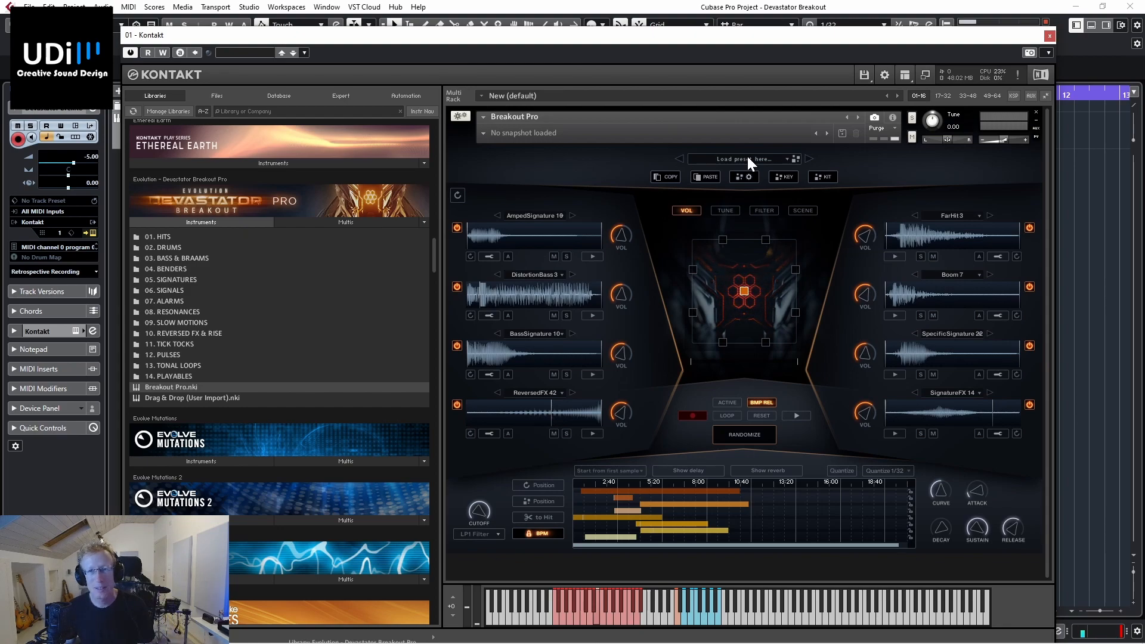
Step: Replace the Breakout Pro instrument in the rack with Drag & Drop (User Import).nki from the Devastator Breakout Pro library
{"action": "left_click", "coordinate": [748, 158]}
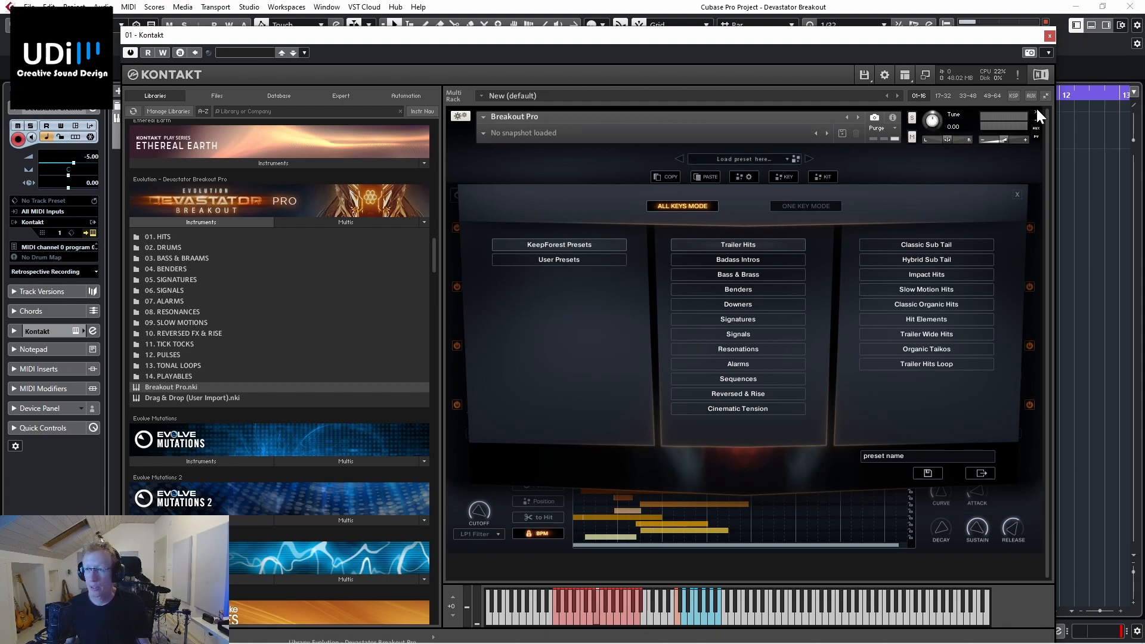
{"action": "left_click_drag", "start_coordinate": [184, 396], "coordinate": [717, 295]}
{"action": "left_click", "coordinate": [568, 371]}
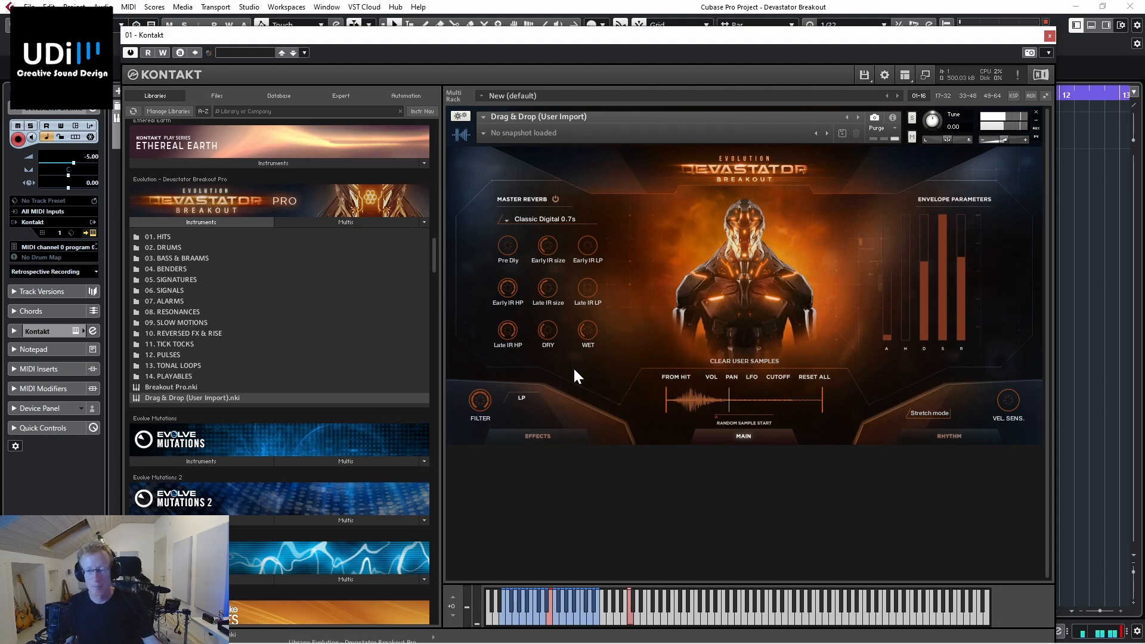
{"action": "scroll", "coordinate": [555, 471], "scroll_direction": "up", "scroll_amount": 1}
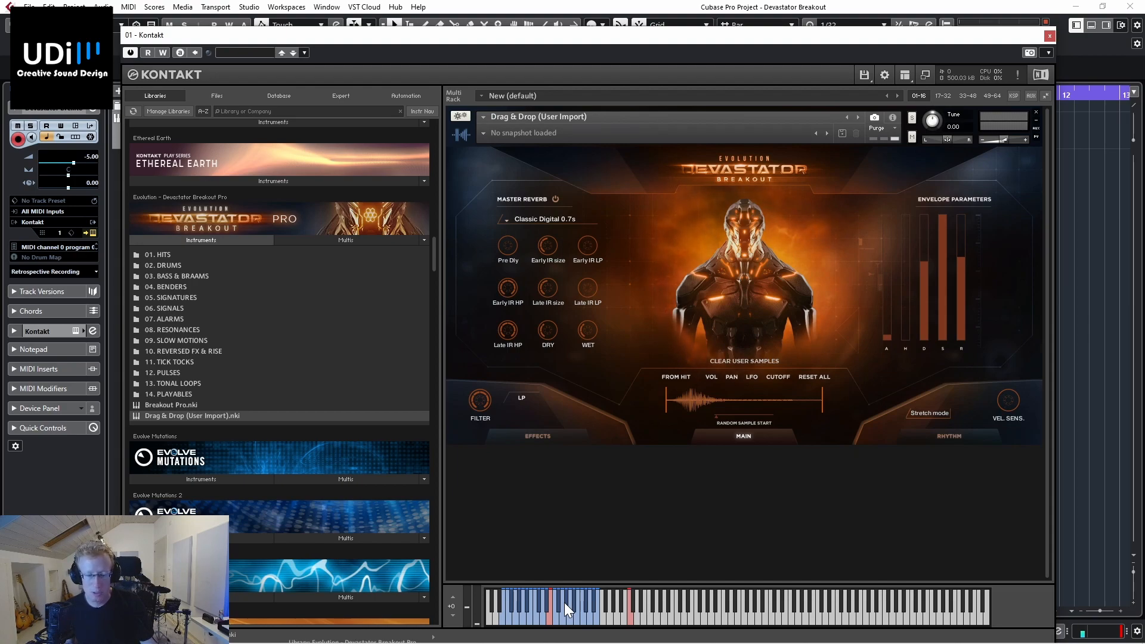
Step: Switch between two of the instrument's samples with the blue keyswitches and audition the selected sample on its playable note
{"action": "left_click", "coordinate": [515, 613]}
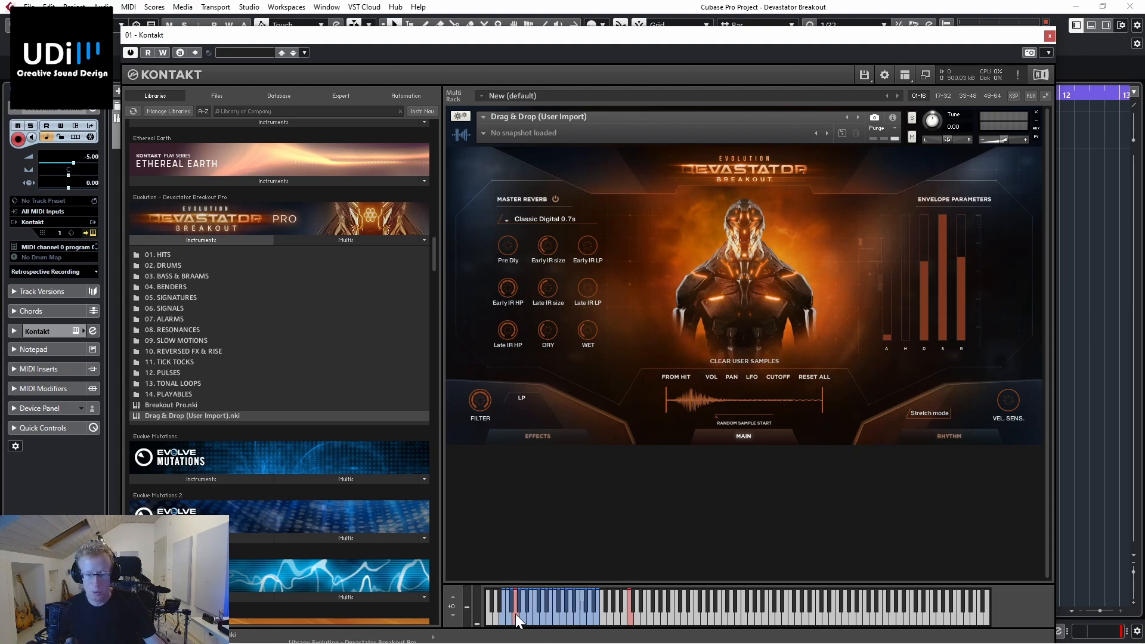
{"action": "left_click", "coordinate": [633, 615]}
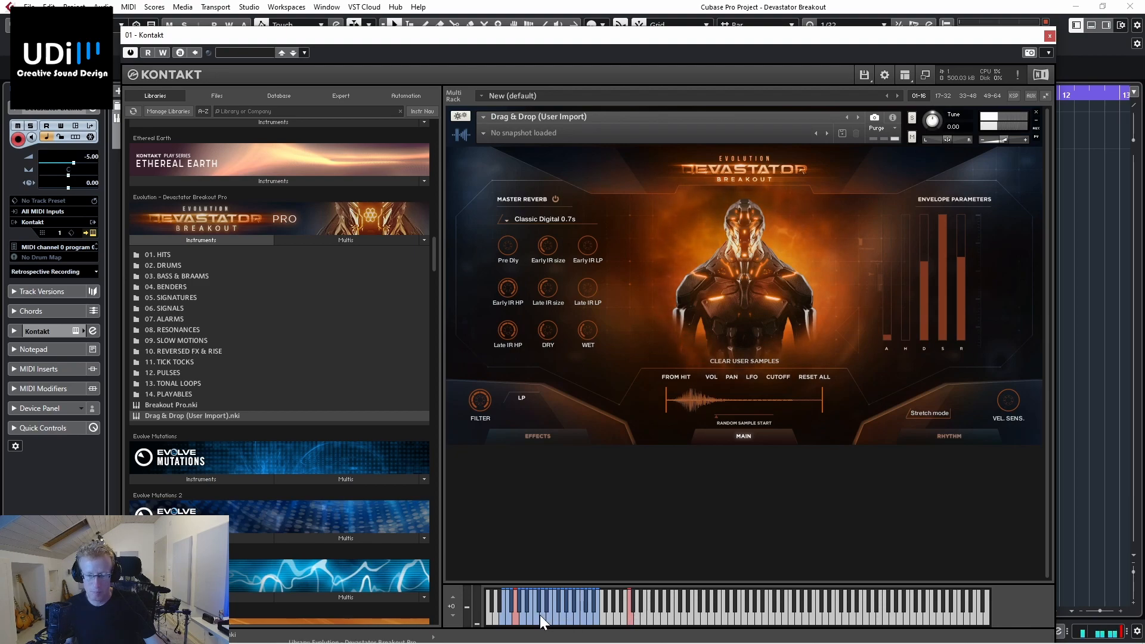
{"action": "left_click", "coordinate": [534, 617]}
{"action": "left_click", "coordinate": [631, 617]}
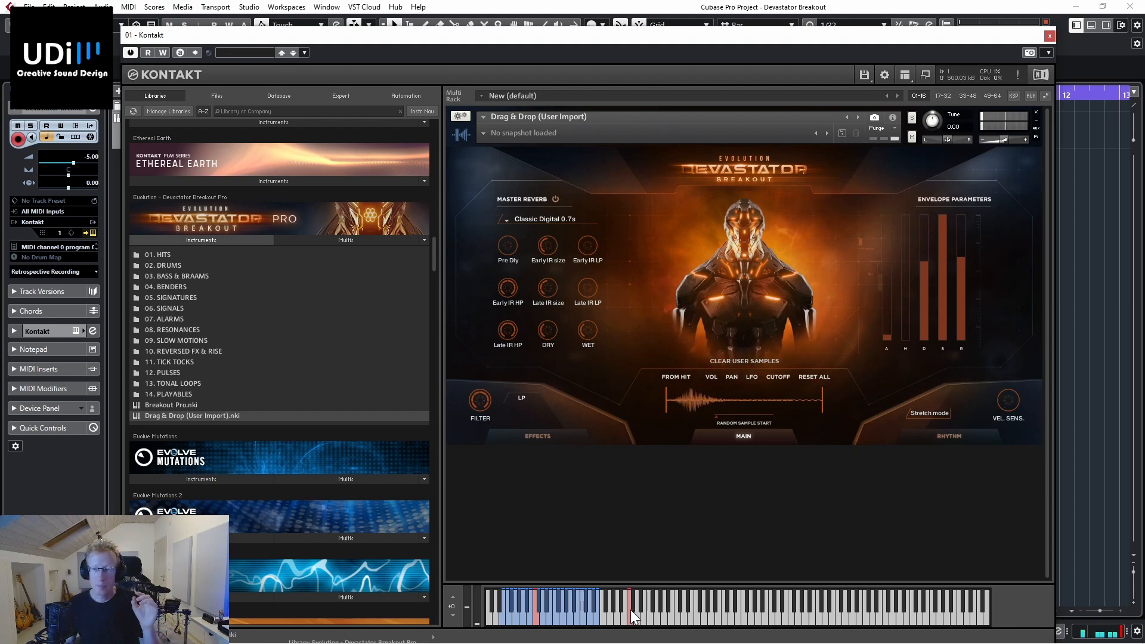
Step: Enable Stretch mode, audition the sample at lower and higher pitches, and disable Stretch mode again
{"action": "left_click", "coordinate": [941, 412]}
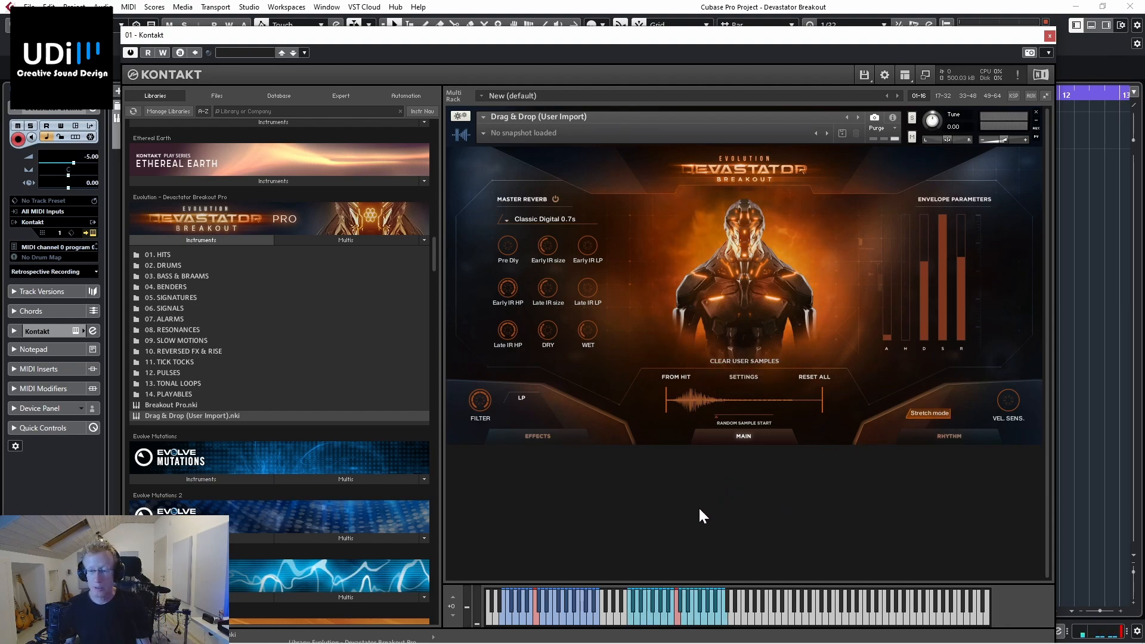
{"action": "left_click", "coordinate": [655, 614]}
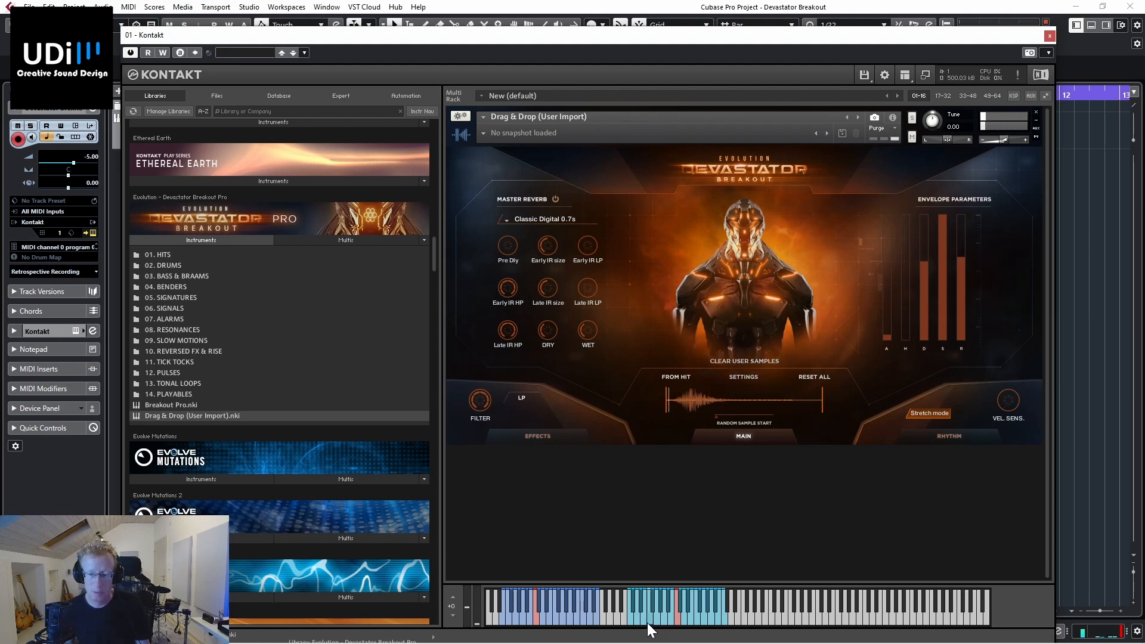
{"action": "left_click", "coordinate": [704, 615]}
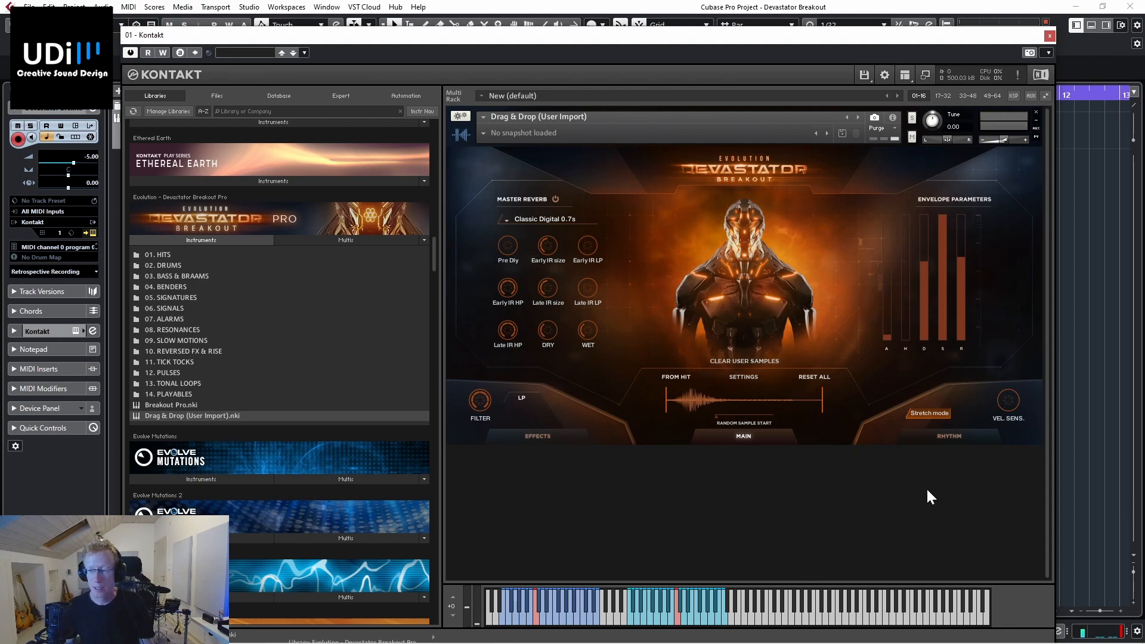
{"action": "left_click", "coordinate": [941, 412]}
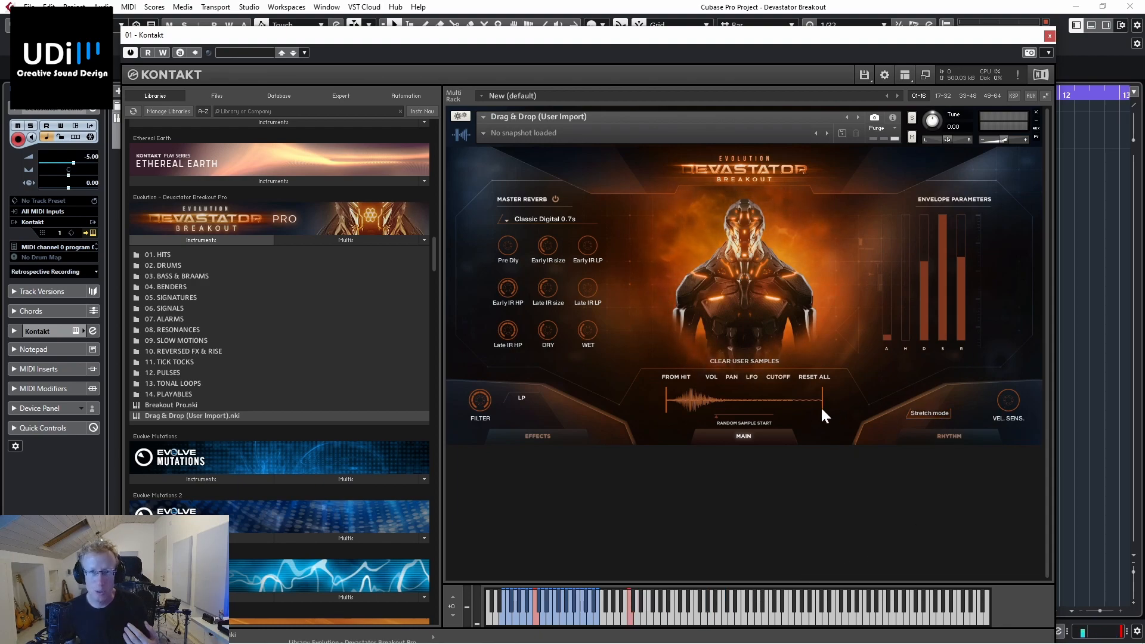
Step: Preview kick samples from the 101 Signature Kicks files and replace the instrument's current sample with the CONTEMPORARYSUB kick
{"action": "left_click", "coordinate": [210, 98]}
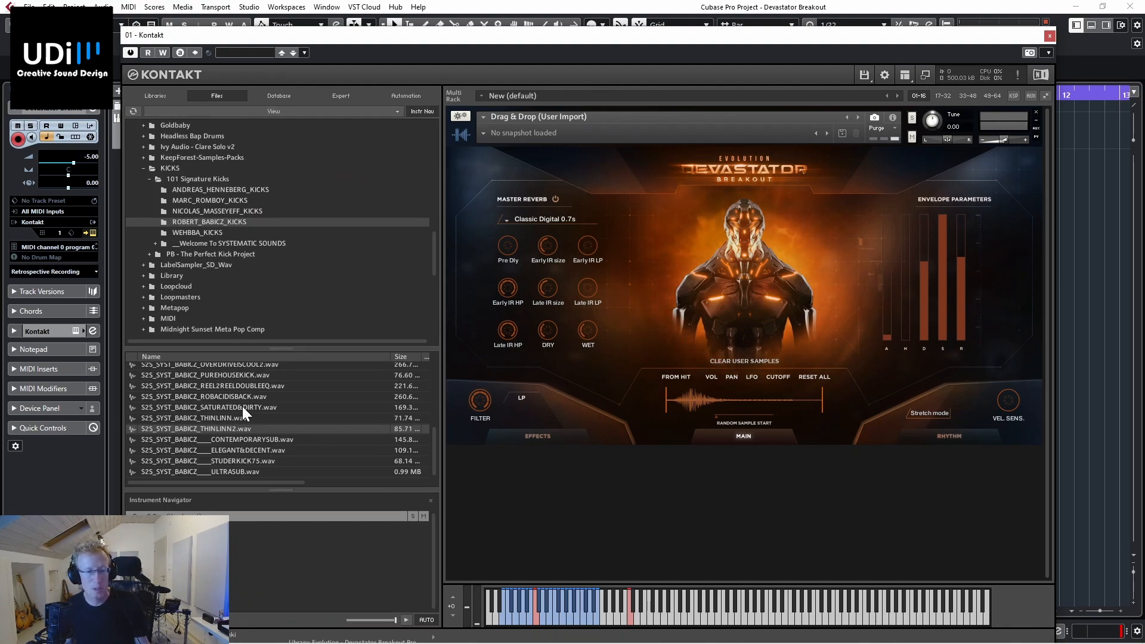
{"action": "left_click", "coordinate": [221, 428]}
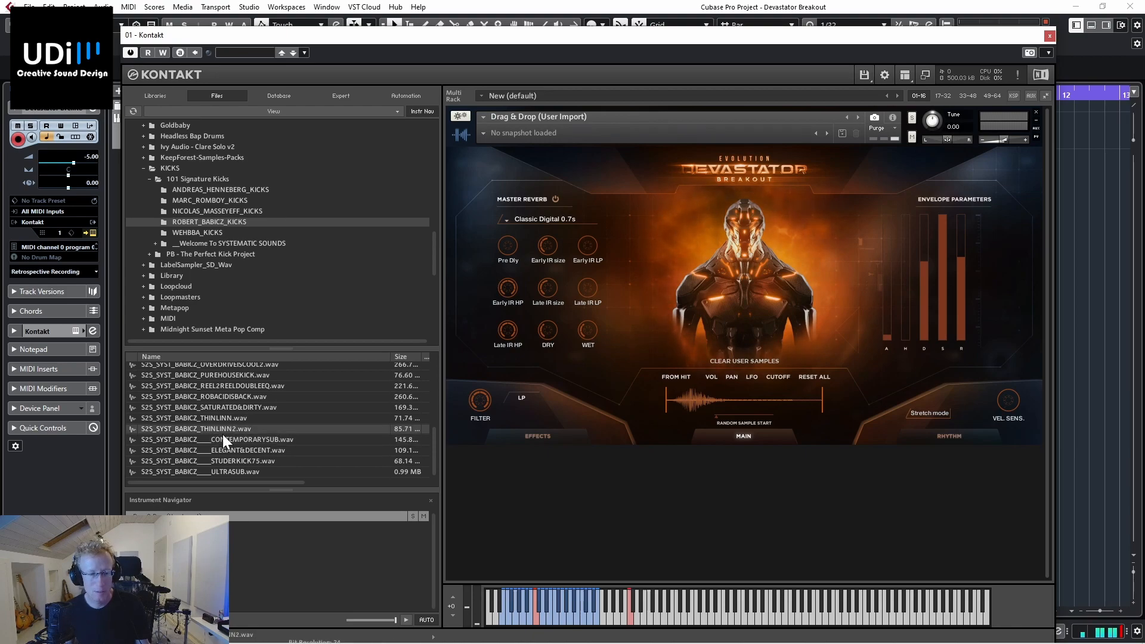
{"action": "left_click", "coordinate": [223, 437]}
{"action": "left_click", "coordinate": [225, 449]}
{"action": "left_click", "coordinate": [226, 439]}
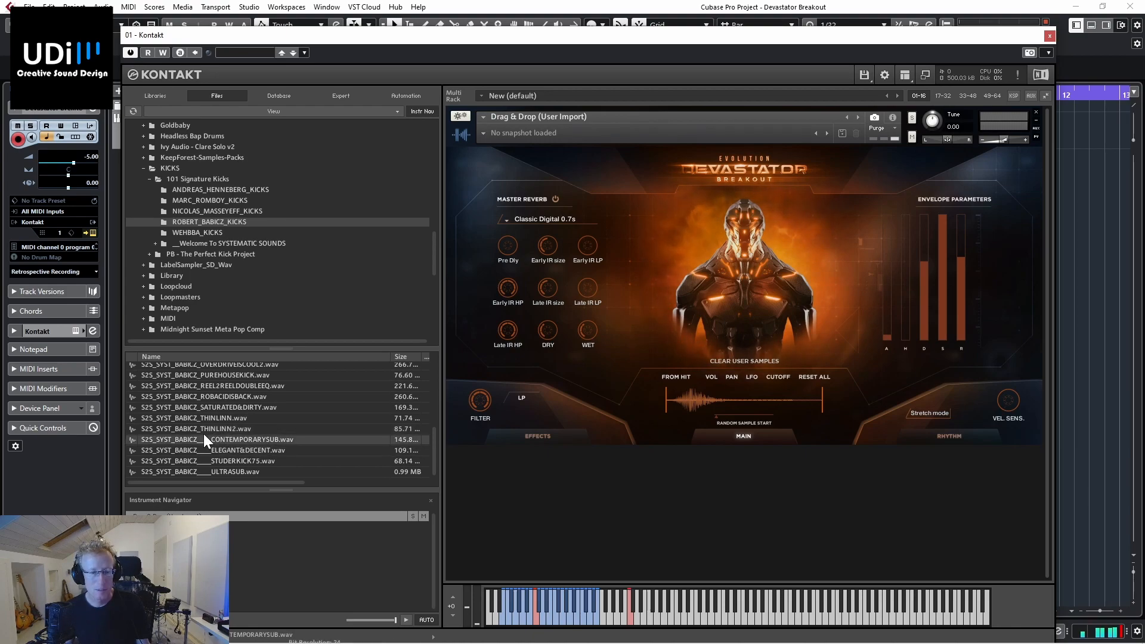
{"action": "left_click_drag", "start_coordinate": [222, 440], "coordinate": [688, 400]}
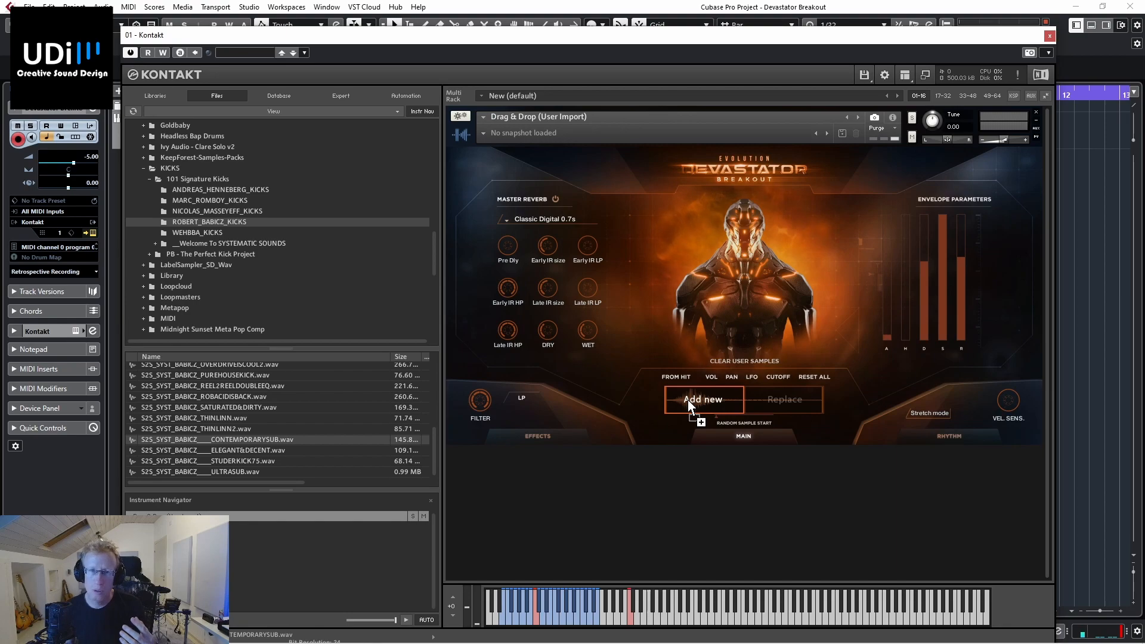
{"action": "left_click_drag", "start_coordinate": [689, 400], "coordinate": [785, 395]}
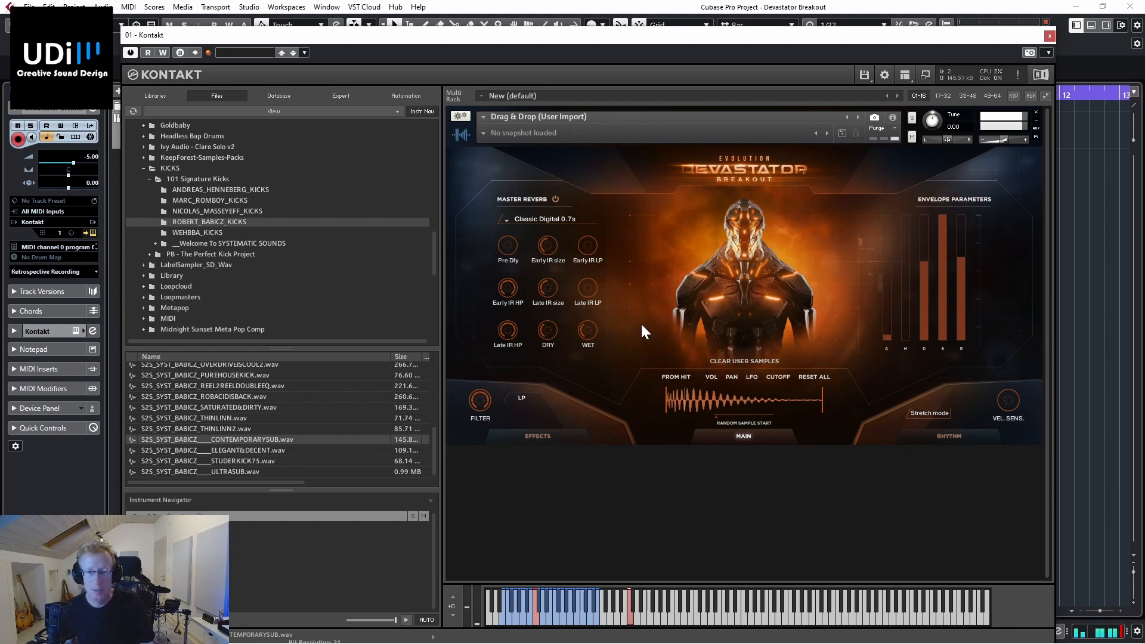
Step: Enable the master reverb and try the Noise Tail 1 and Noise Tail 2 impulses, settling on Noise Tail 5
{"action": "left_click", "coordinate": [556, 200]}
{"action": "left_click", "coordinate": [542, 218]}
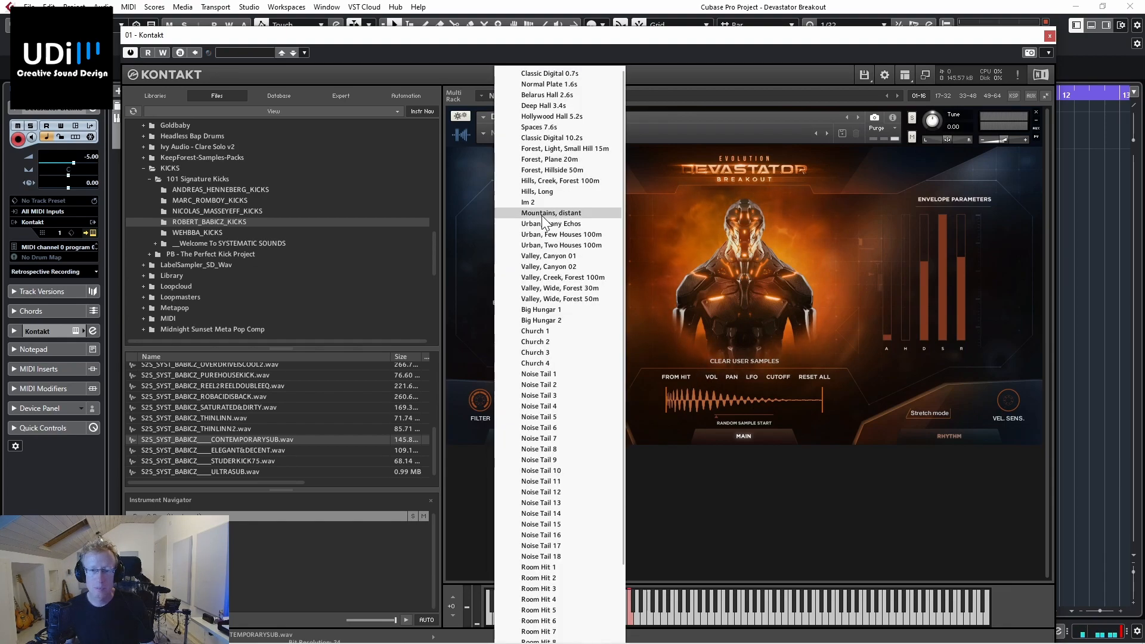
{"action": "left_click", "coordinate": [545, 370]}
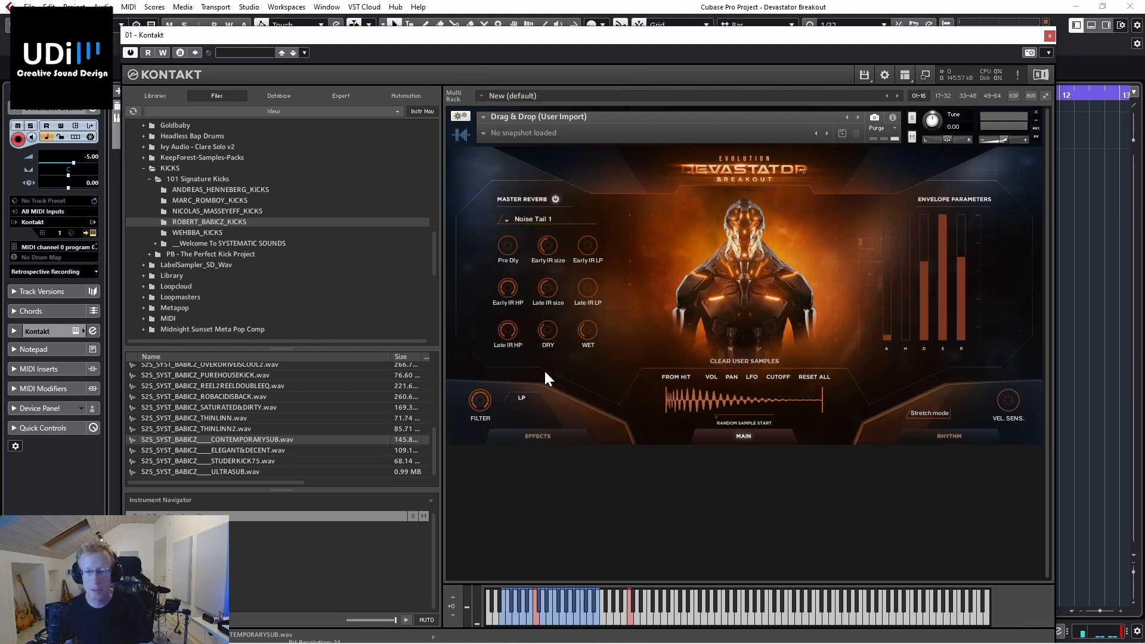
{"action": "left_click", "coordinate": [525, 219]}
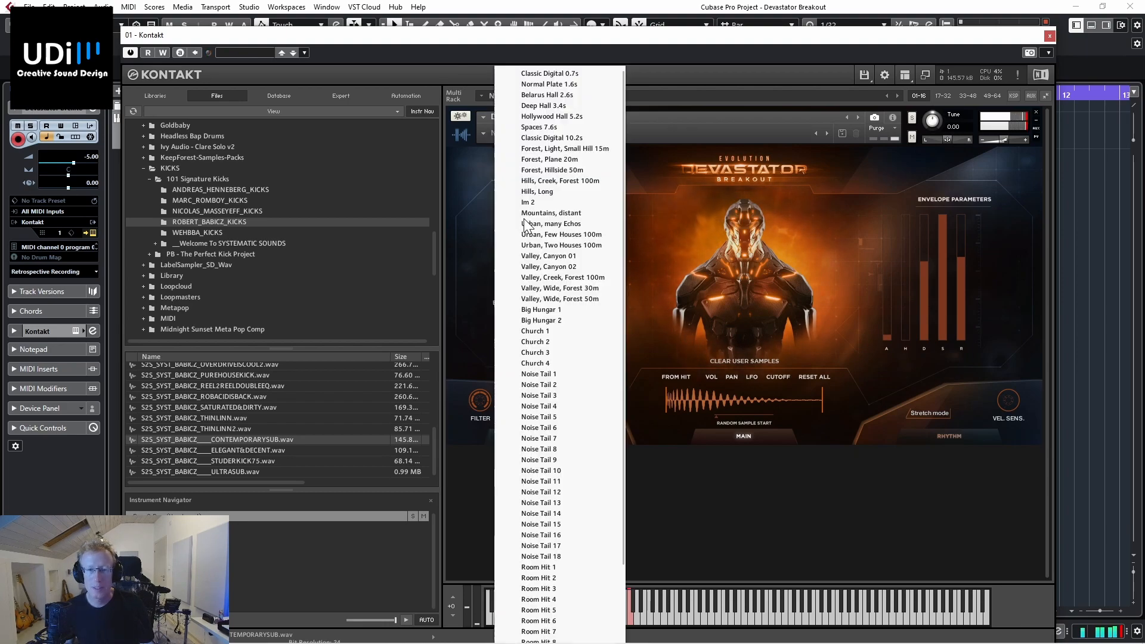
{"action": "left_click", "coordinate": [546, 385]}
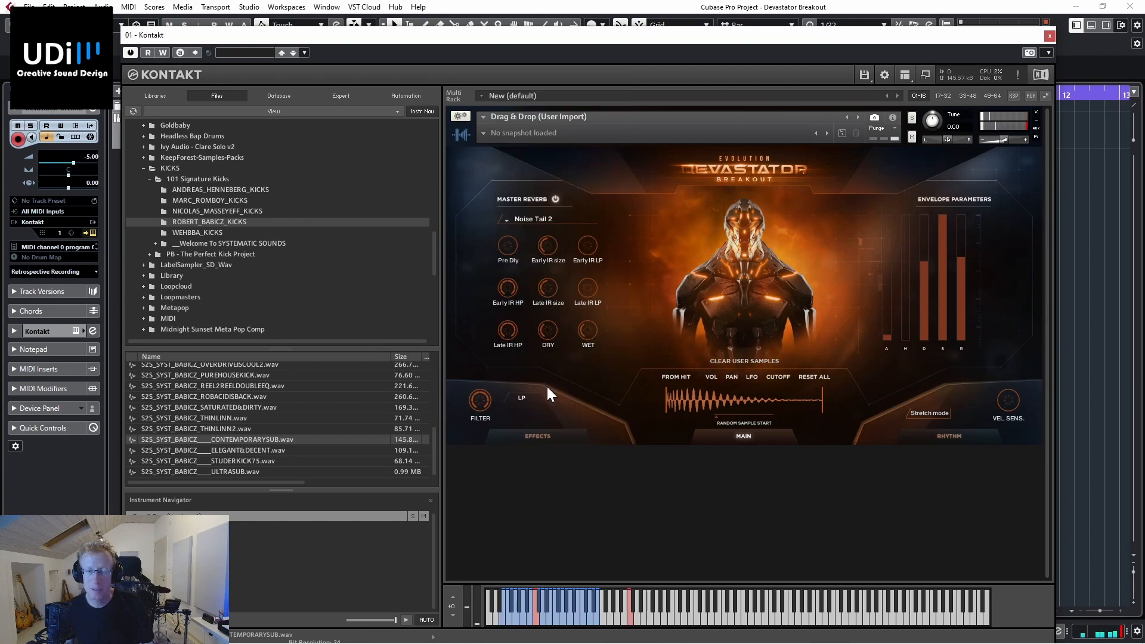
{"action": "left_click", "coordinate": [540, 220]}
{"action": "left_click", "coordinate": [541, 417]}
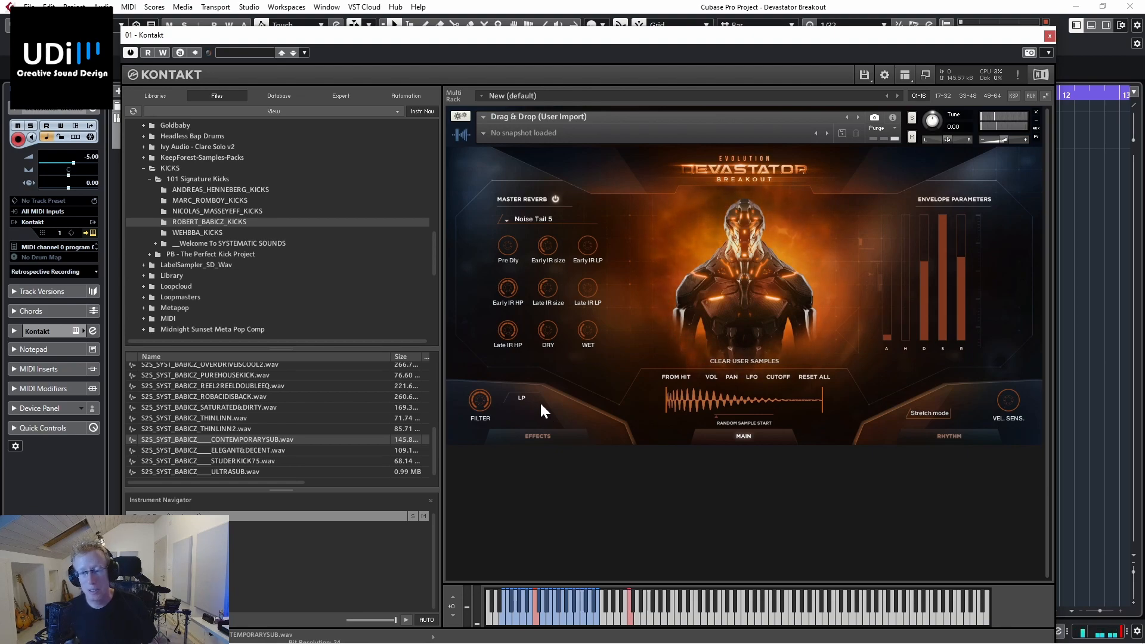
Step: Load the preset 37. Low Pulses - Van 51 Rvanina STEREO into the master effects chain
{"action": "left_click", "coordinate": [540, 437]}
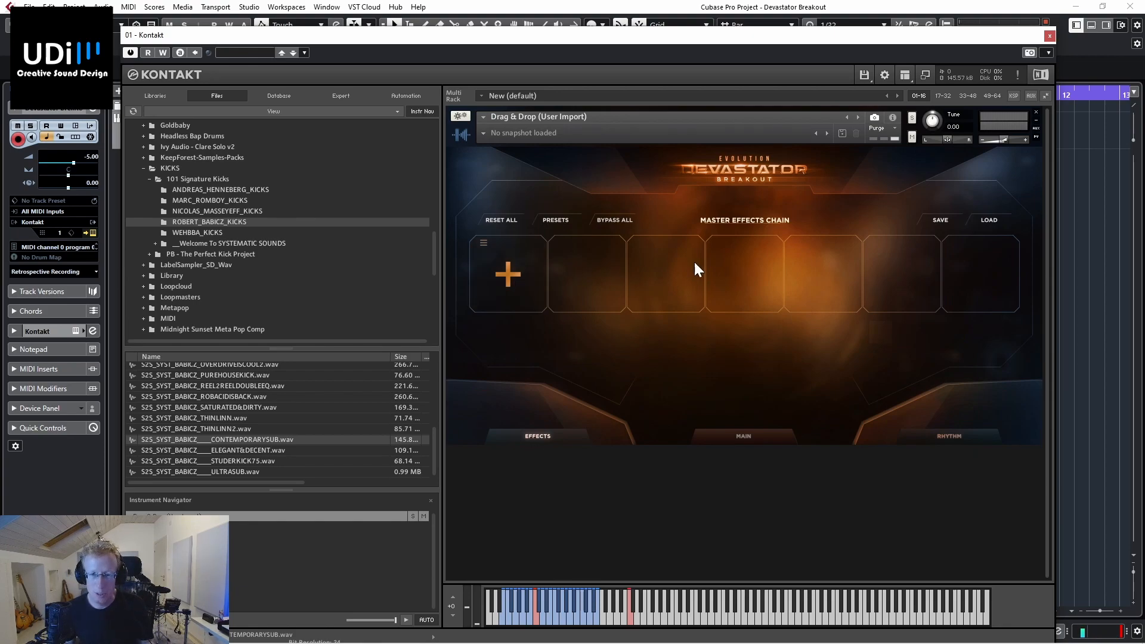
{"action": "left_click", "coordinate": [558, 220]}
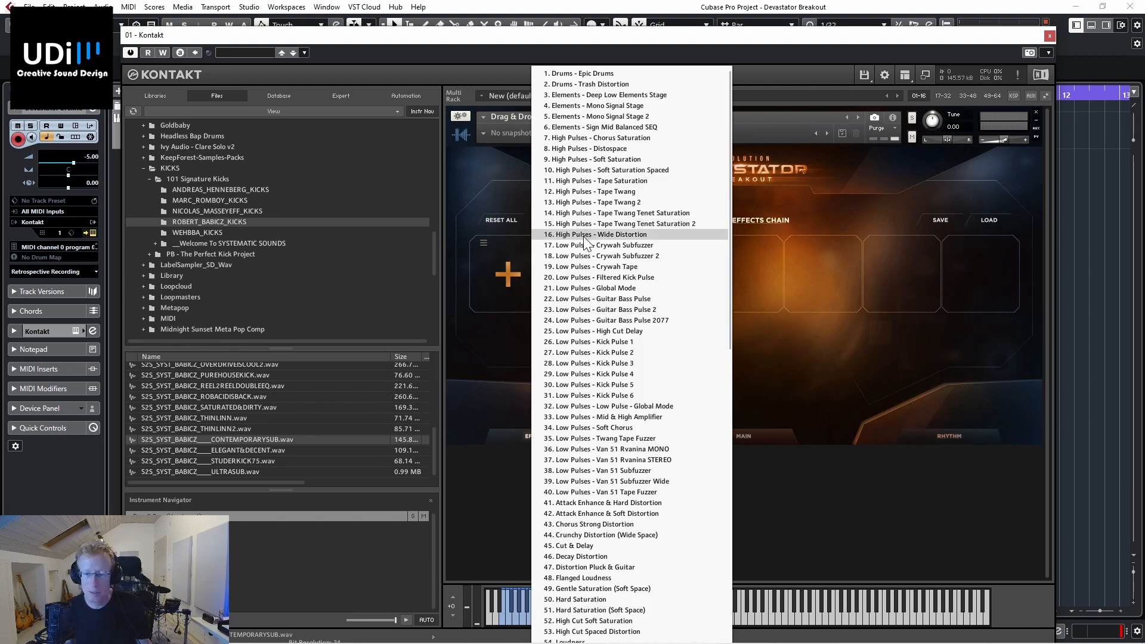
{"action": "scroll", "coordinate": [602, 265], "scroll_direction": "down", "scroll_amount": 3}
{"action": "scroll", "coordinate": [602, 265], "scroll_direction": "down", "scroll_amount": 1}
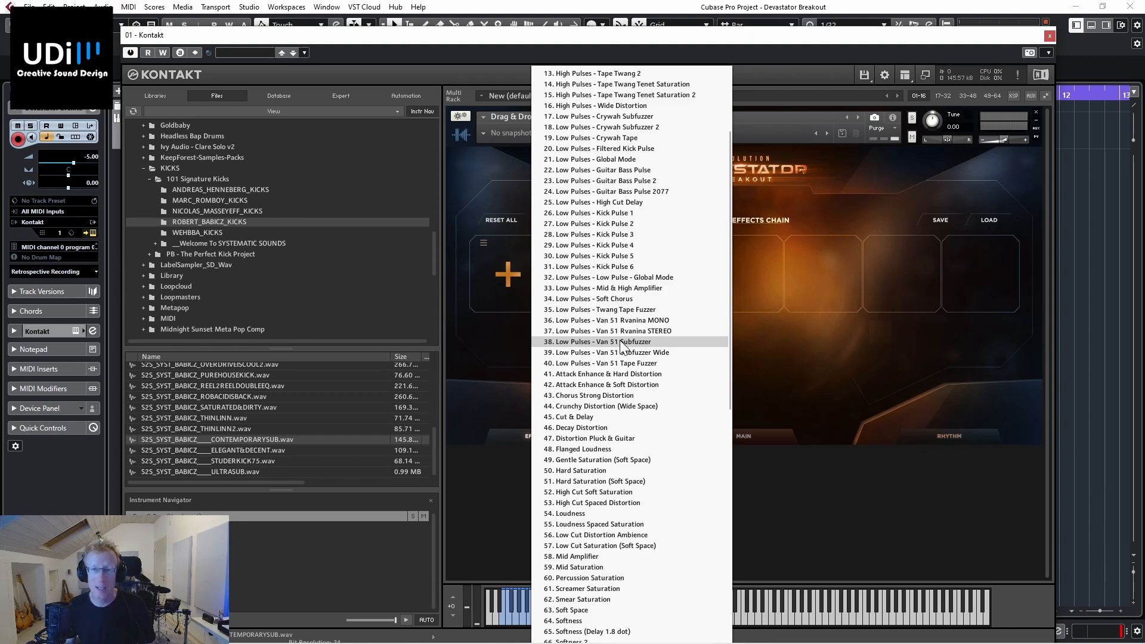
{"action": "scroll", "coordinate": [613, 340], "scroll_direction": "down", "scroll_amount": 2}
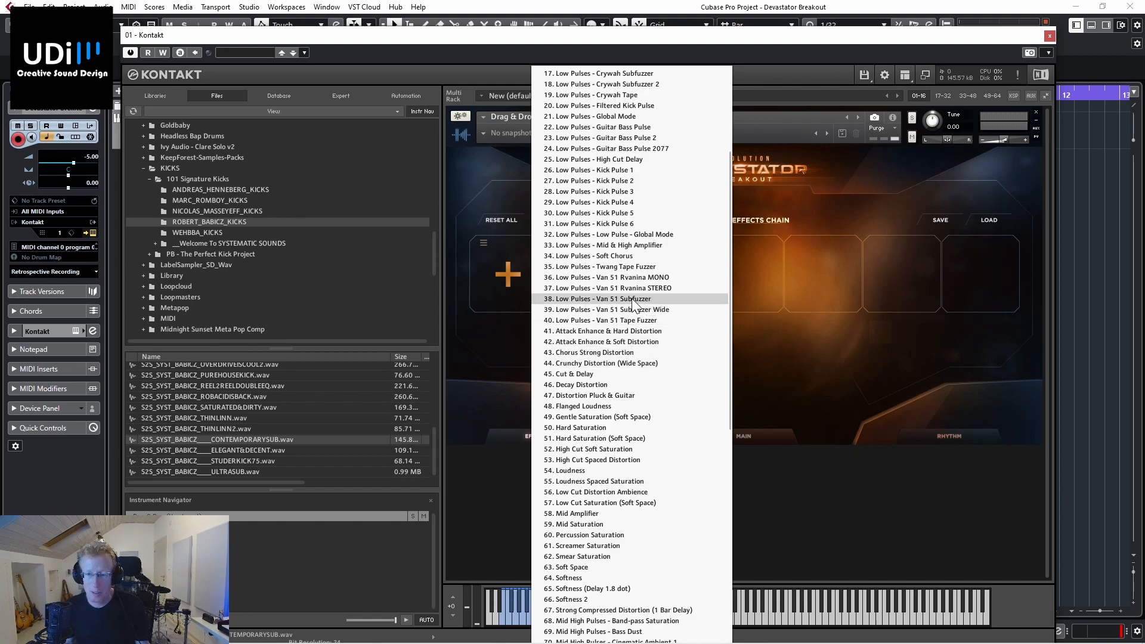
{"action": "scroll", "coordinate": [642, 303], "scroll_direction": "up", "scroll_amount": 1}
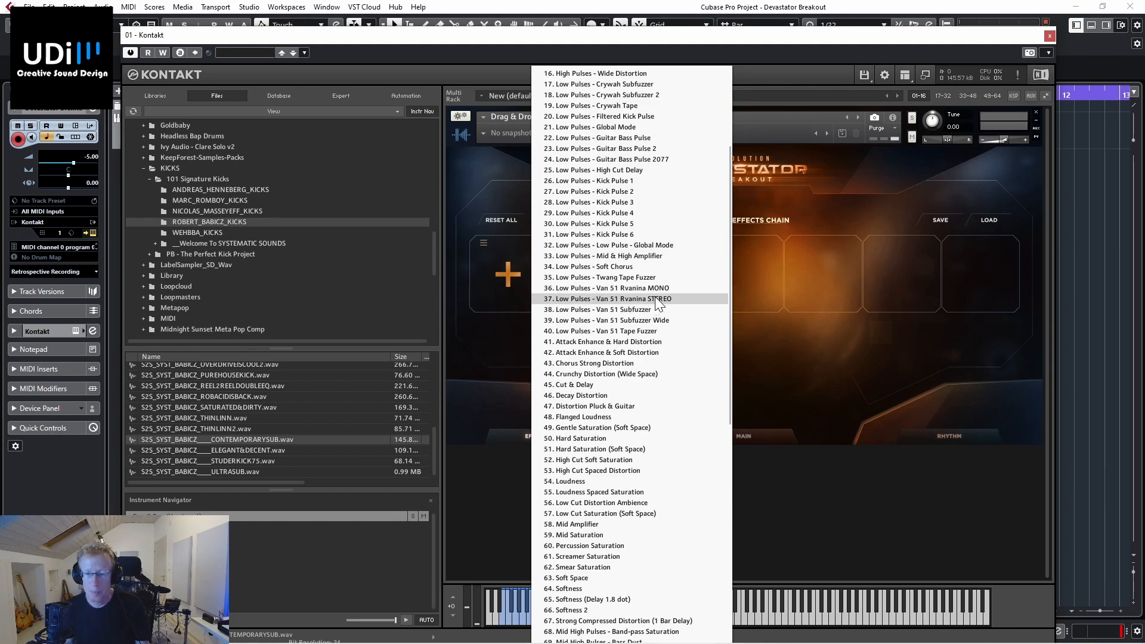
{"action": "left_click", "coordinate": [656, 299]}
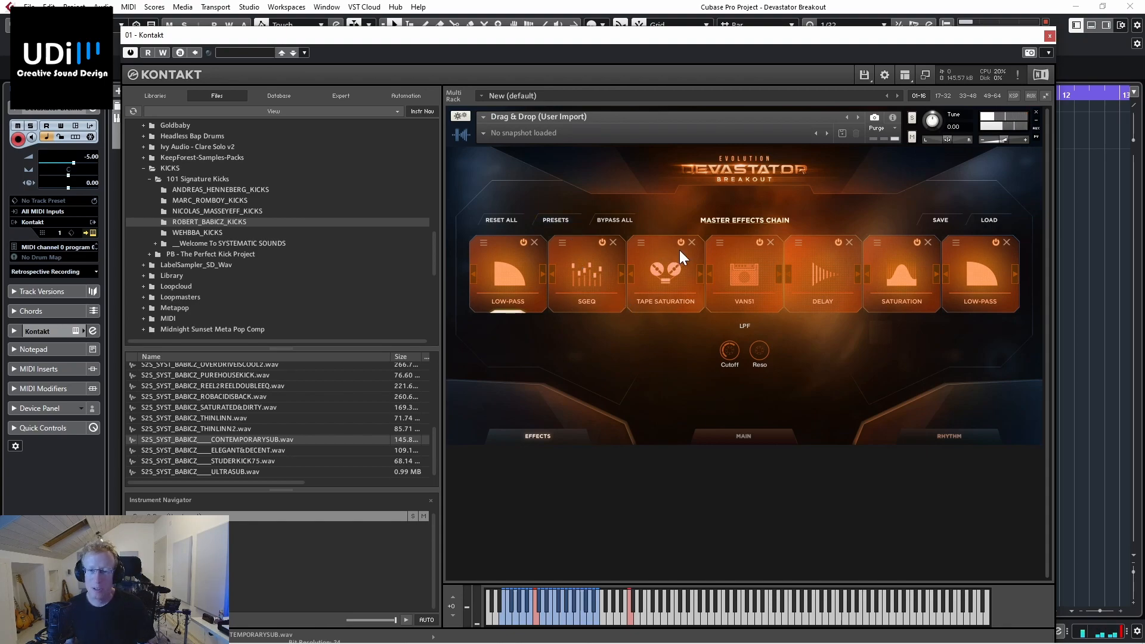
Step: Bypass the Delay in the master effects chain and enable Quality on the Tape Saturation effect
{"action": "left_click", "coordinate": [838, 242]}
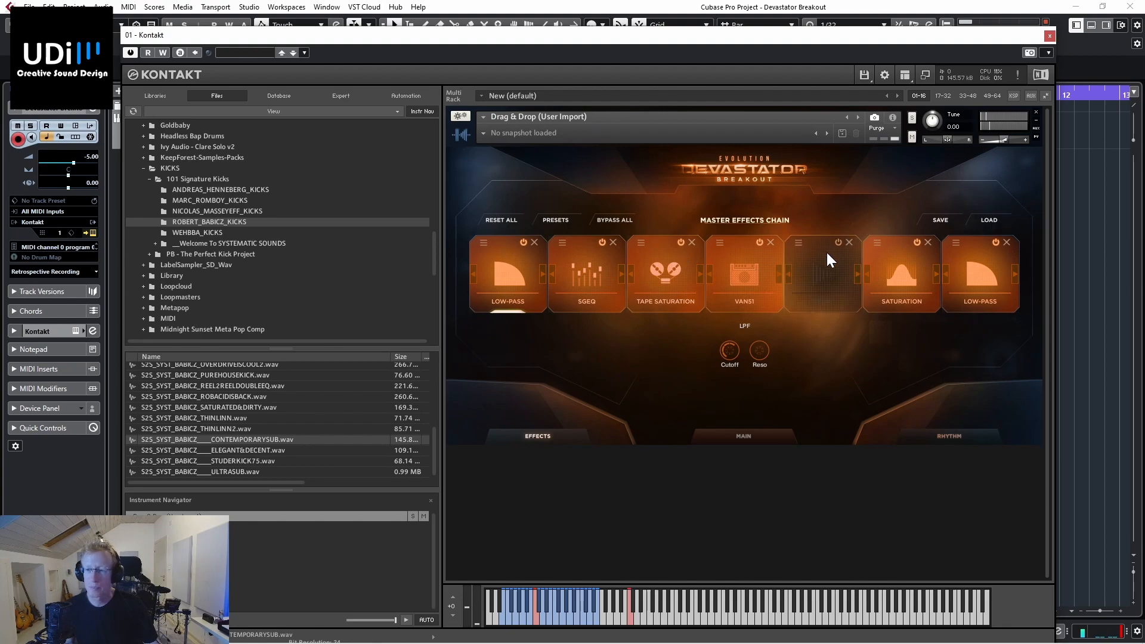
{"action": "left_click", "coordinate": [897, 271]}
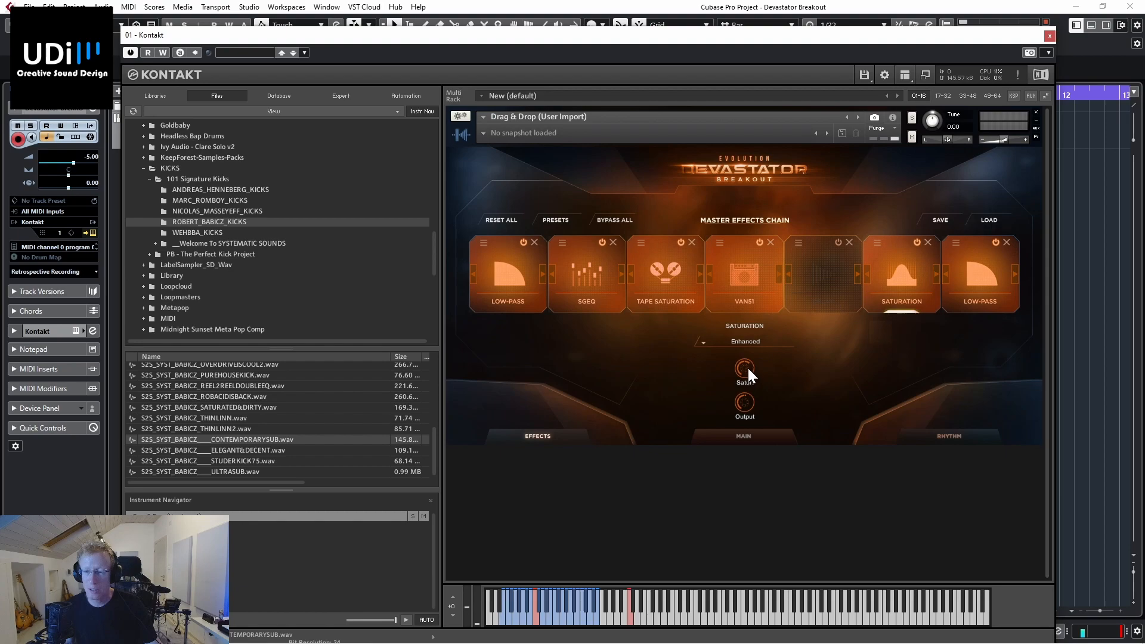
{"action": "left_click", "coordinate": [987, 277]}
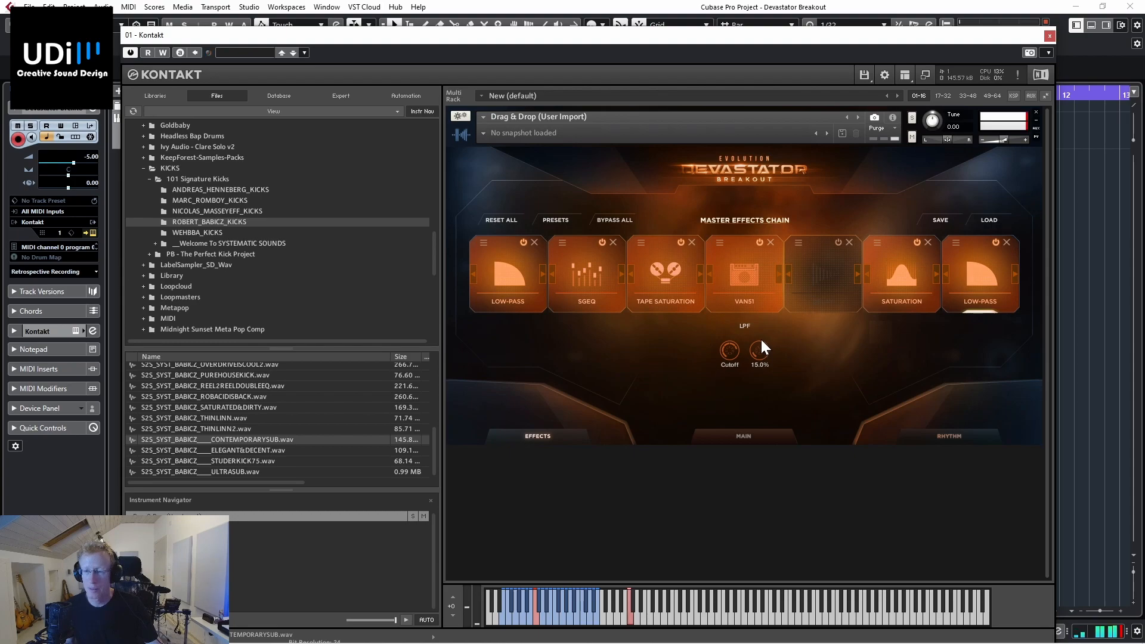
{"action": "left_click", "coordinate": [667, 273]}
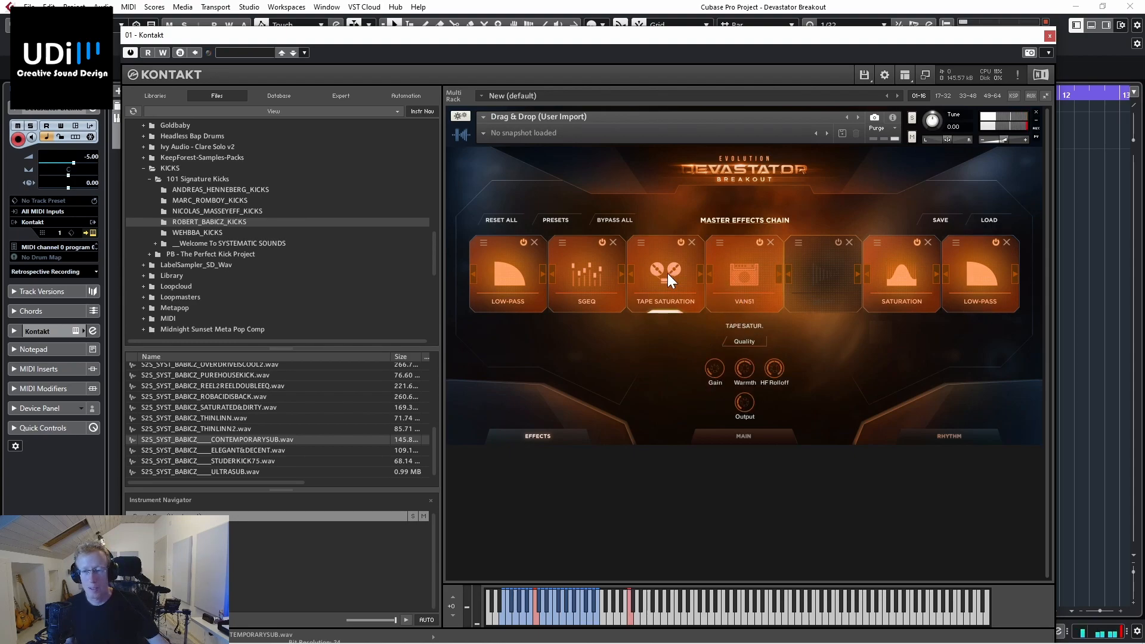
{"action": "left_click", "coordinate": [756, 342]}
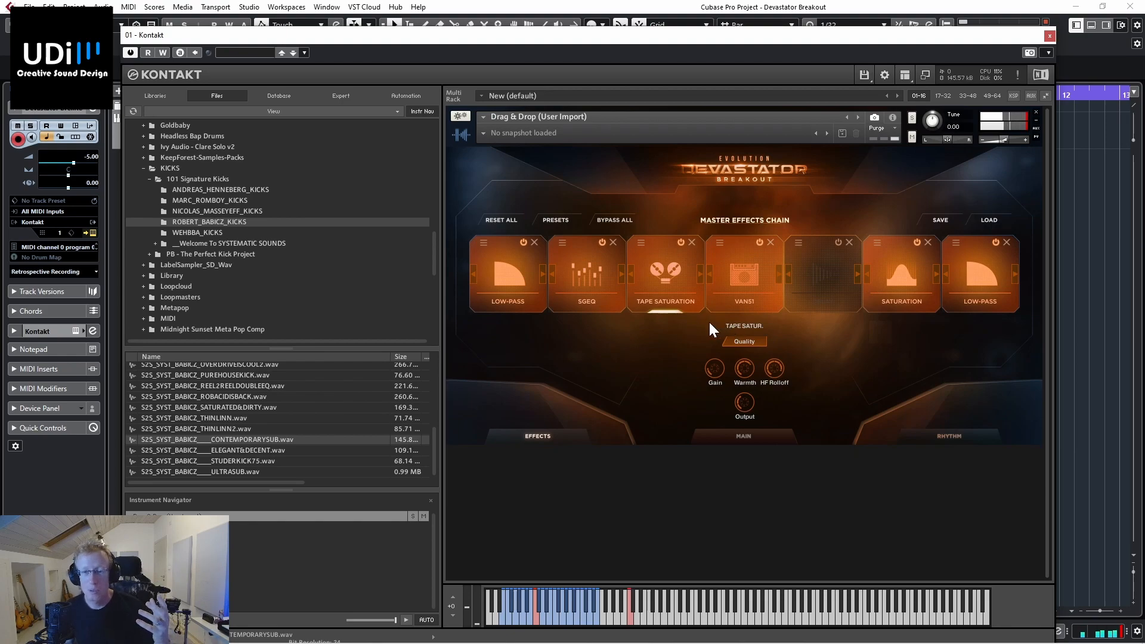
Step: Load a master effects preset with Comp, Saturation, Twang, SGEQ and Low-Pass, and remove its Saturation effect
{"action": "left_click", "coordinate": [558, 220]}
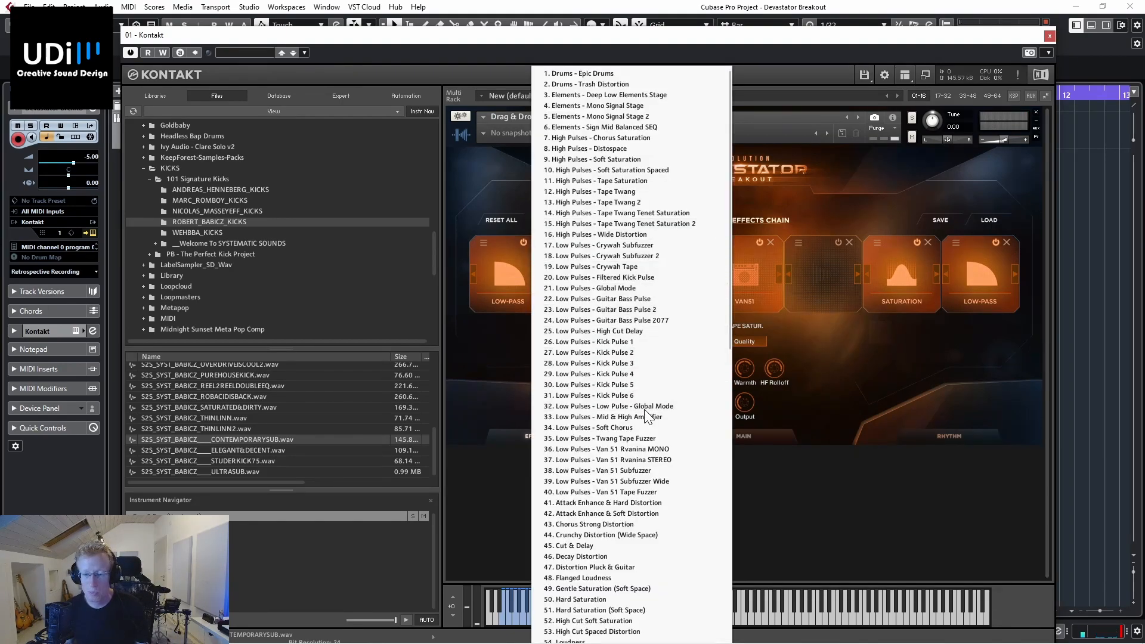
{"action": "scroll", "coordinate": [644, 411], "scroll_direction": "down", "scroll_amount": 6}
{"action": "scroll", "coordinate": [644, 408], "scroll_direction": "down", "scroll_amount": 3}
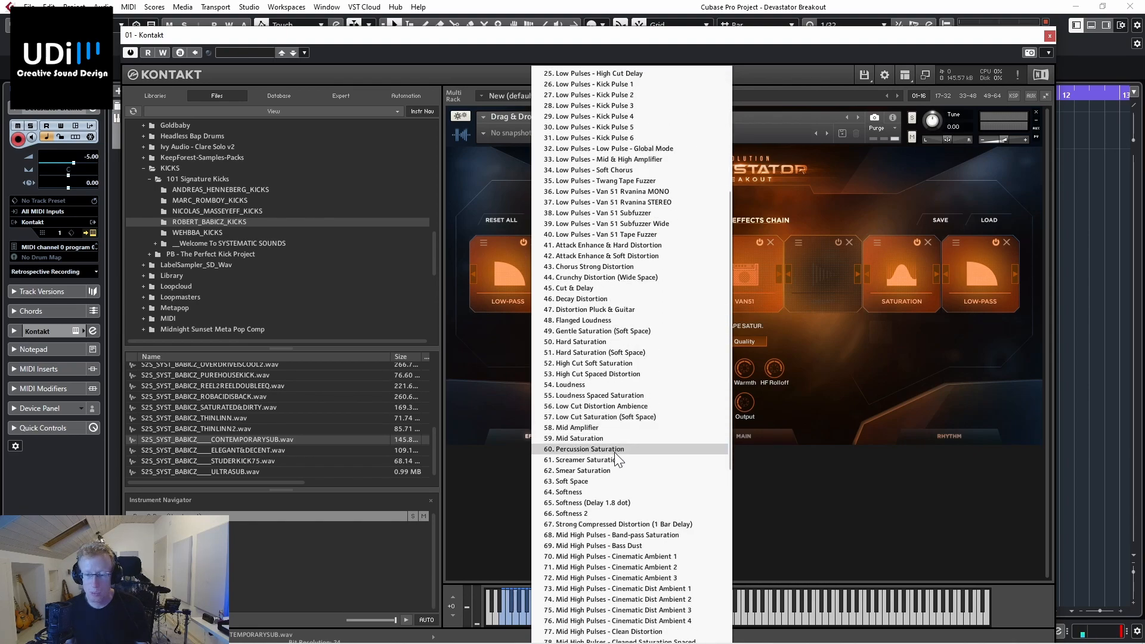
{"action": "left_click", "coordinate": [610, 458]}
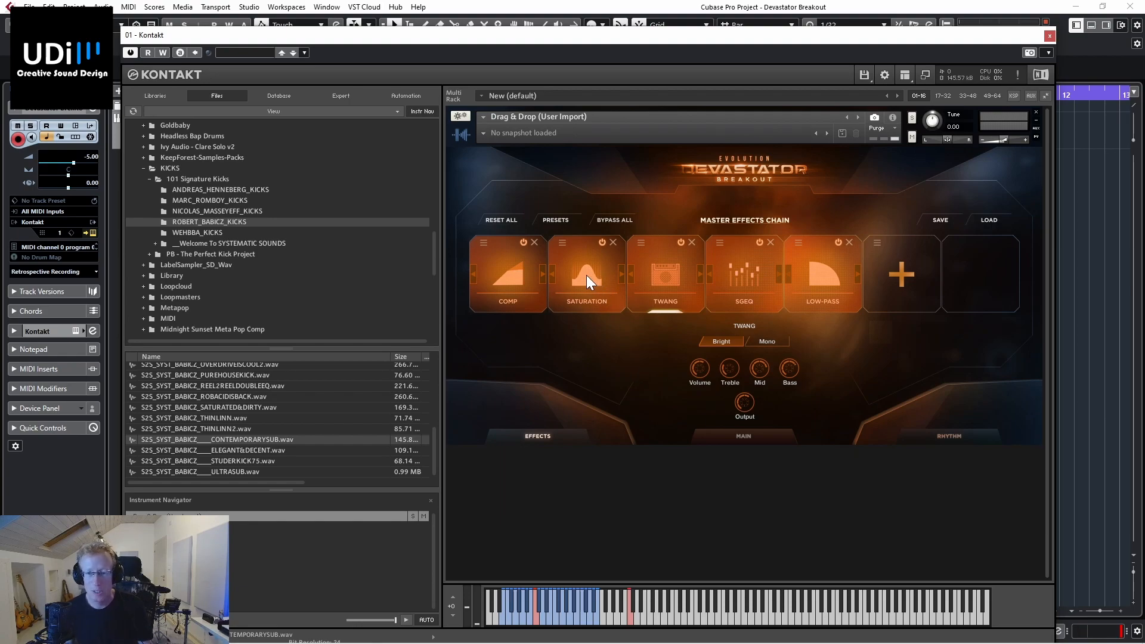
{"action": "left_click", "coordinate": [613, 242]}
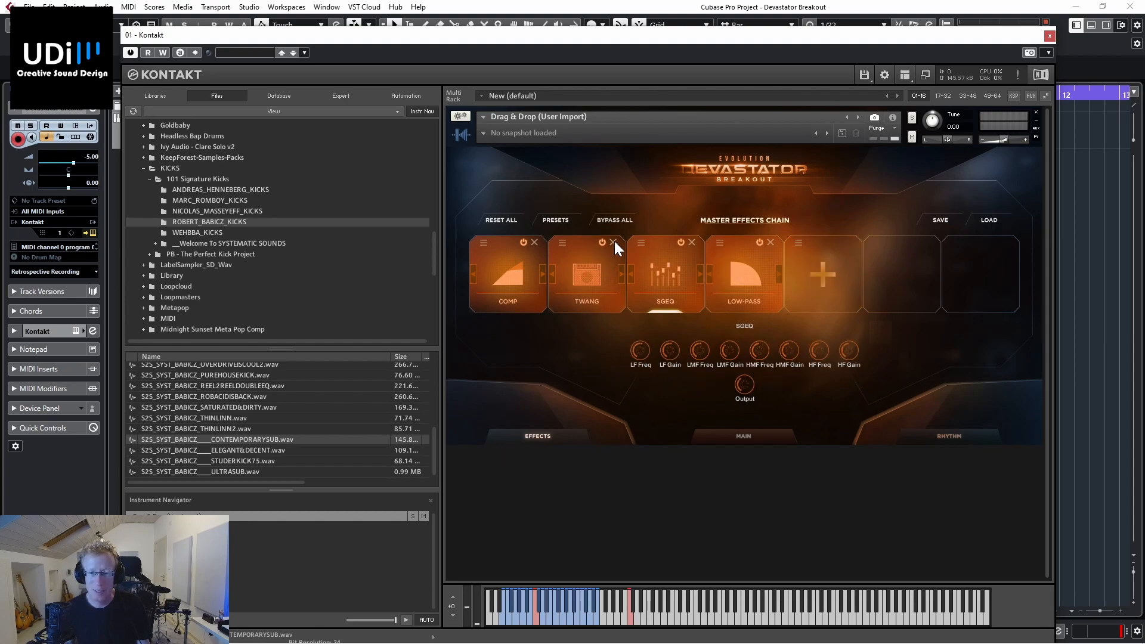
Step: Try the Bass Boosted (Mono) preset on the Twang effect in the master effects chain, and switch it to Total Saturation
{"action": "left_click", "coordinate": [586, 278]}
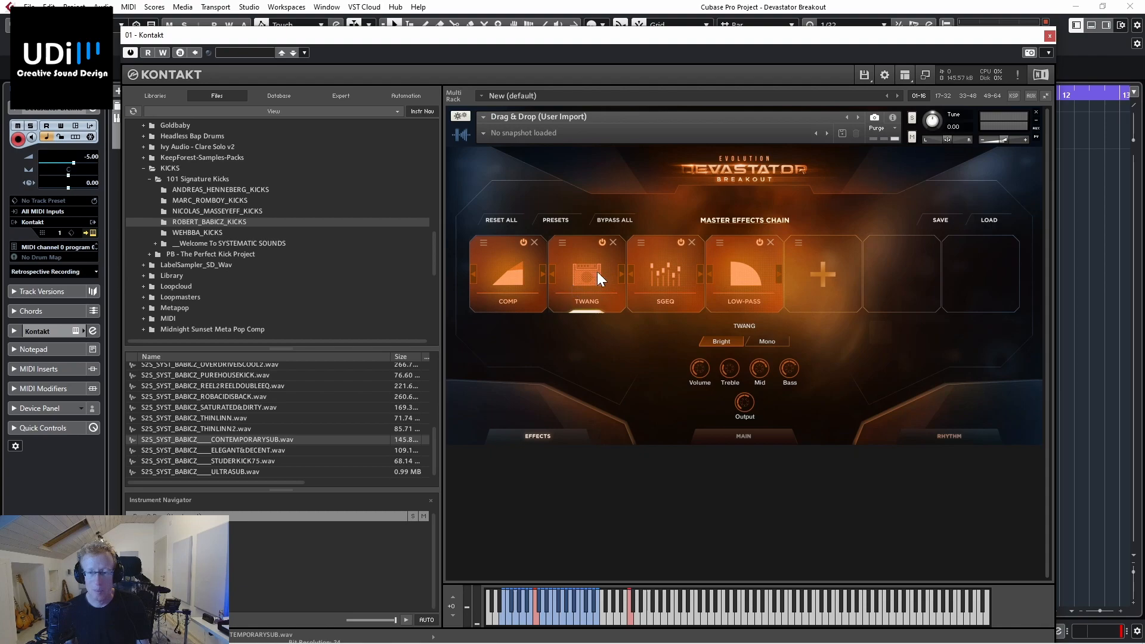
{"action": "left_click", "coordinate": [563, 243]}
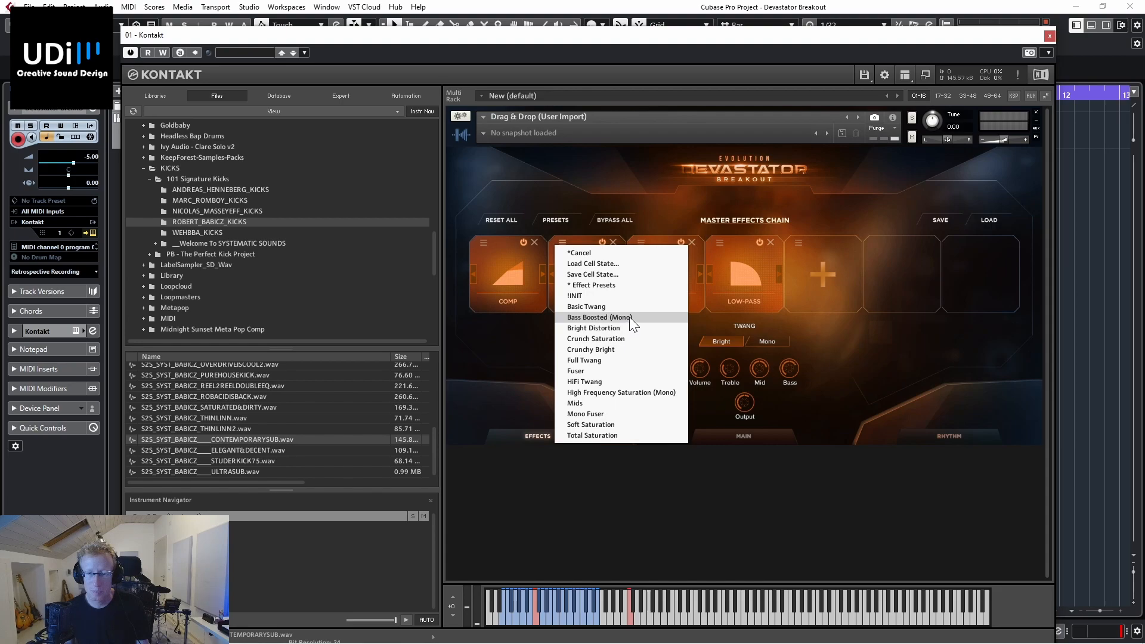
{"action": "left_click", "coordinate": [599, 317]}
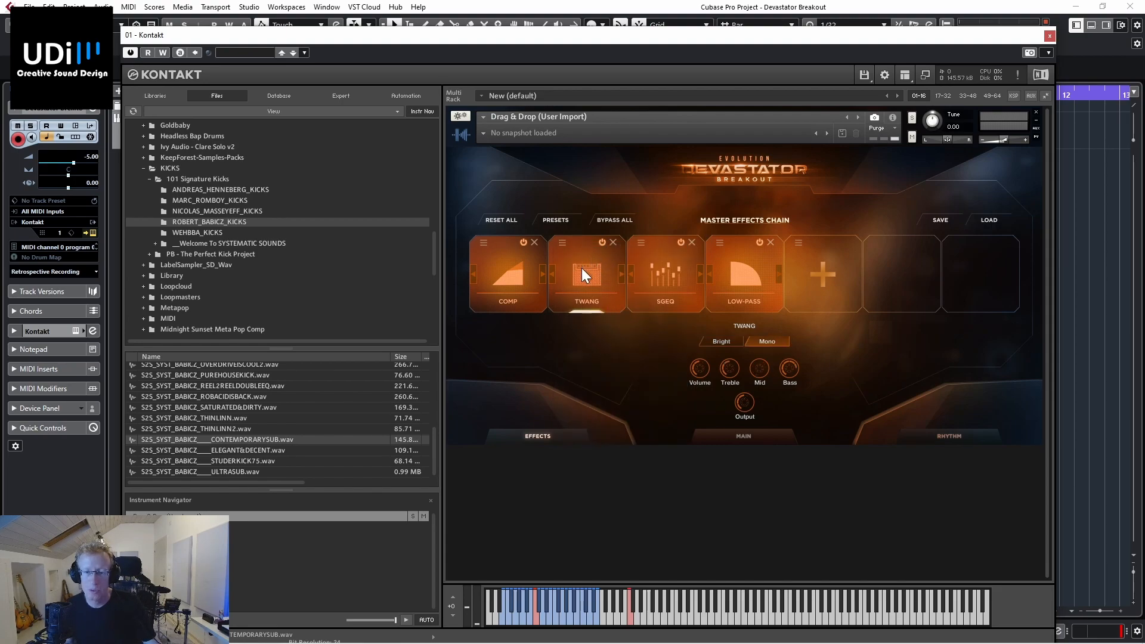
{"action": "left_click", "coordinate": [563, 244]}
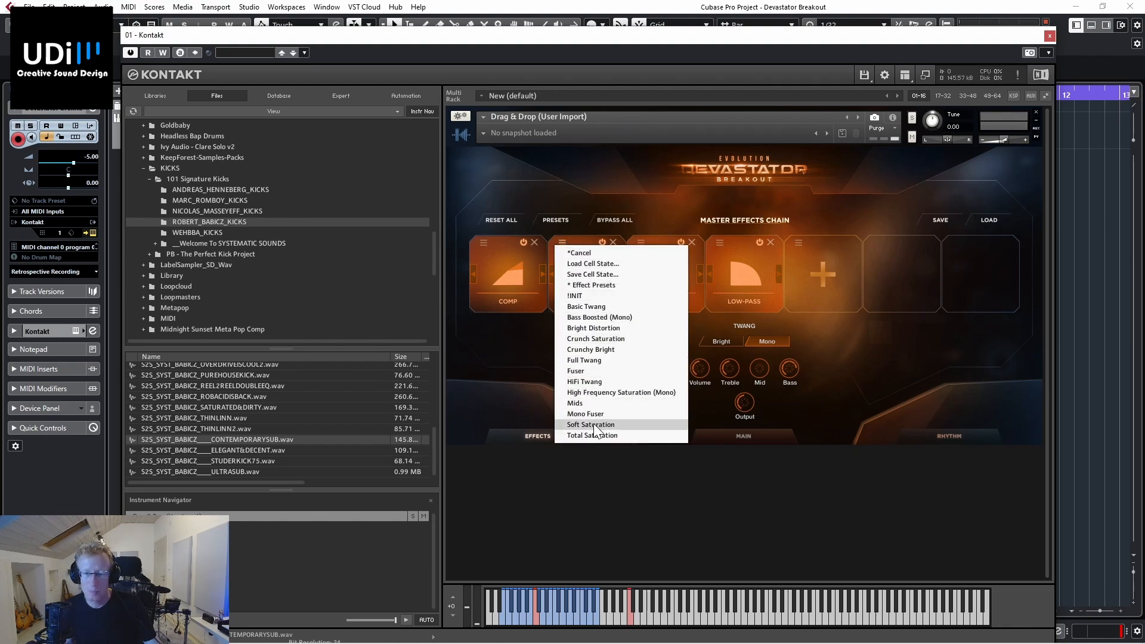
{"action": "left_click", "coordinate": [611, 435]}
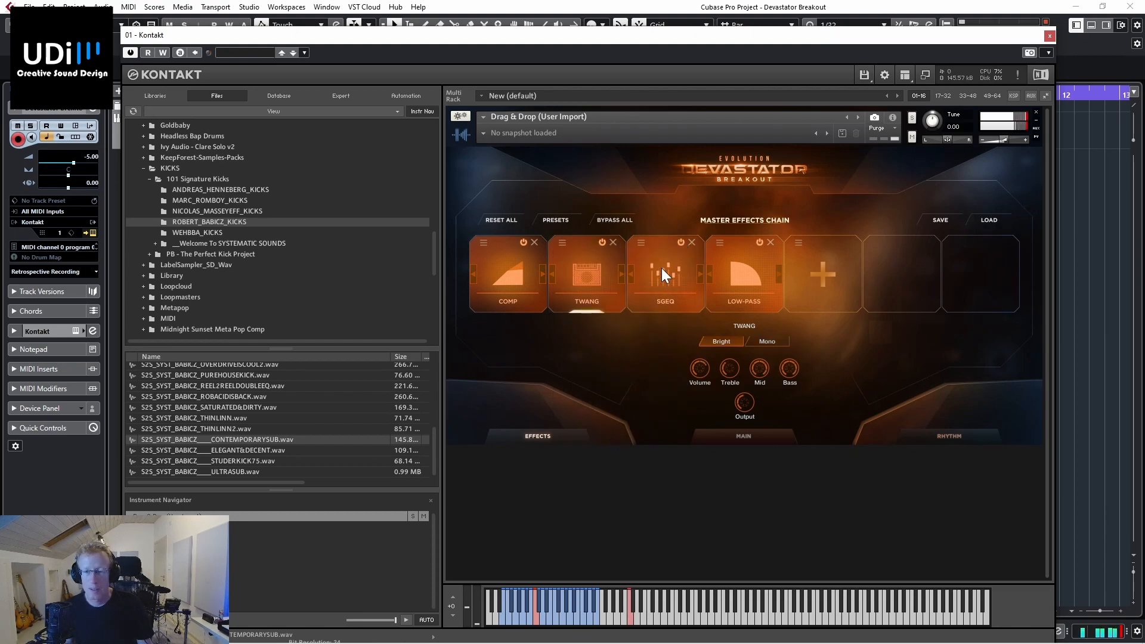
Step: Remove the SGEQ and Low-Pass effects from the master effects chain
{"action": "left_click", "coordinate": [680, 273]}
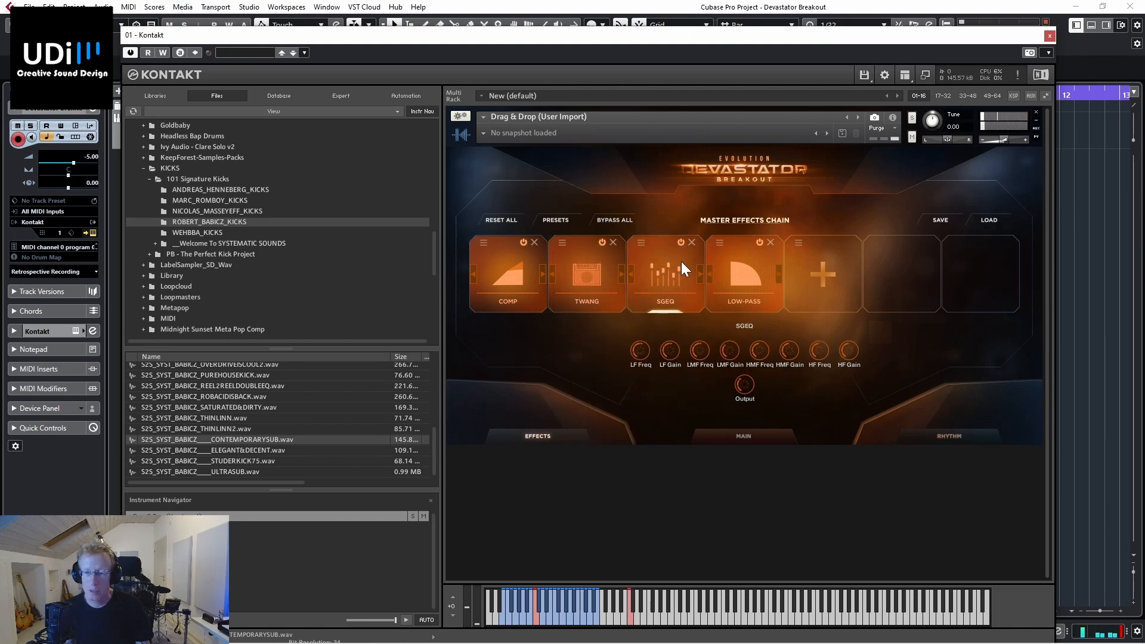
{"action": "left_click", "coordinate": [693, 242]}
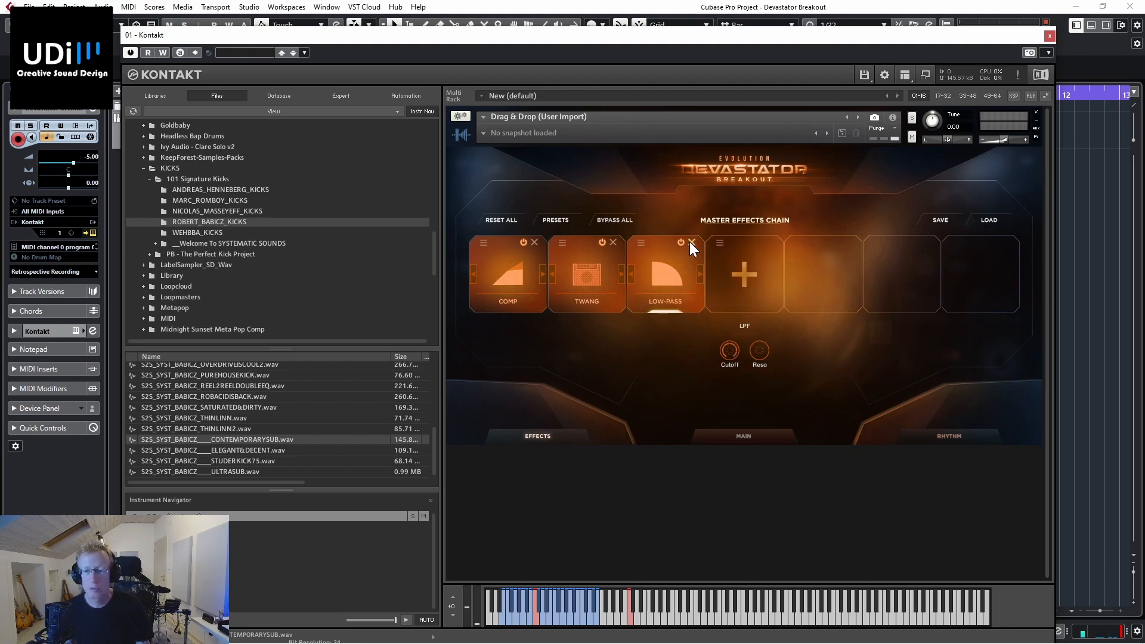
{"action": "left_click", "coordinate": [691, 243]}
Step: Add Reverb and DStortion after Twang in the master effects chain, and set the Reverb type to Hall
{"action": "left_click", "coordinate": [667, 278]}
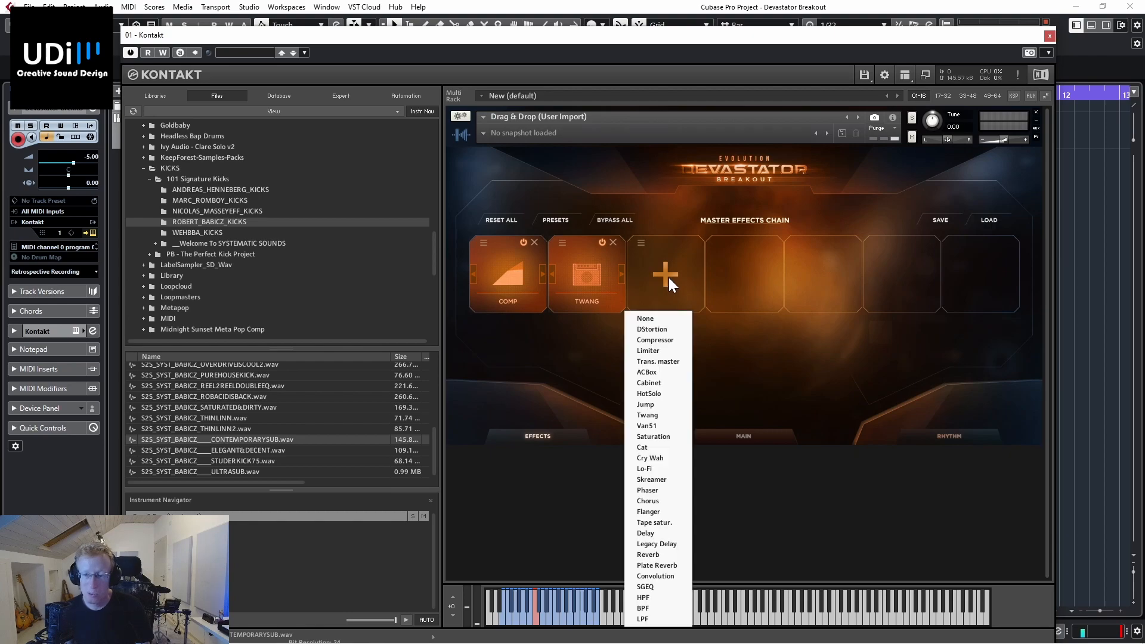
{"action": "left_click", "coordinate": [668, 554]}
{"action": "left_click", "coordinate": [749, 280]}
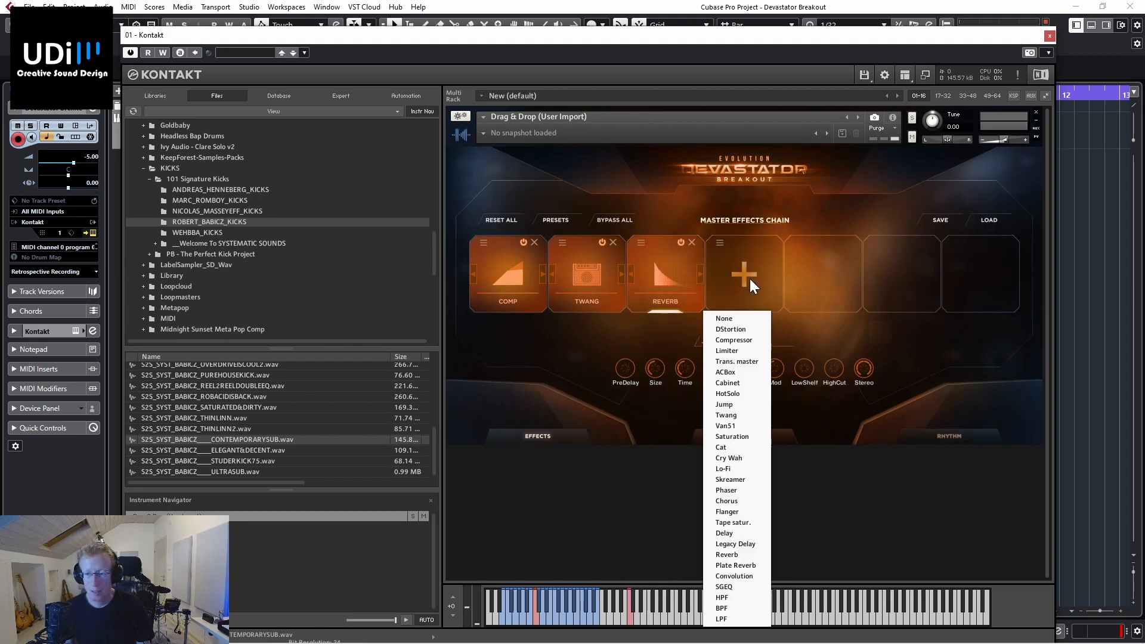
{"action": "left_click", "coordinate": [738, 329]}
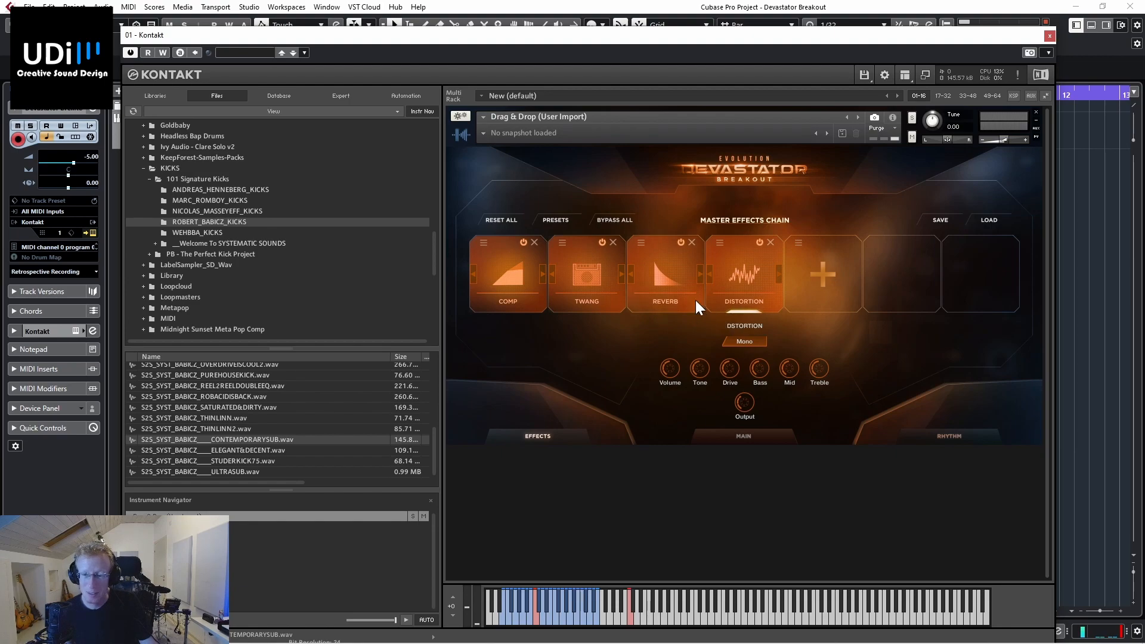
{"action": "left_click", "coordinate": [669, 263]}
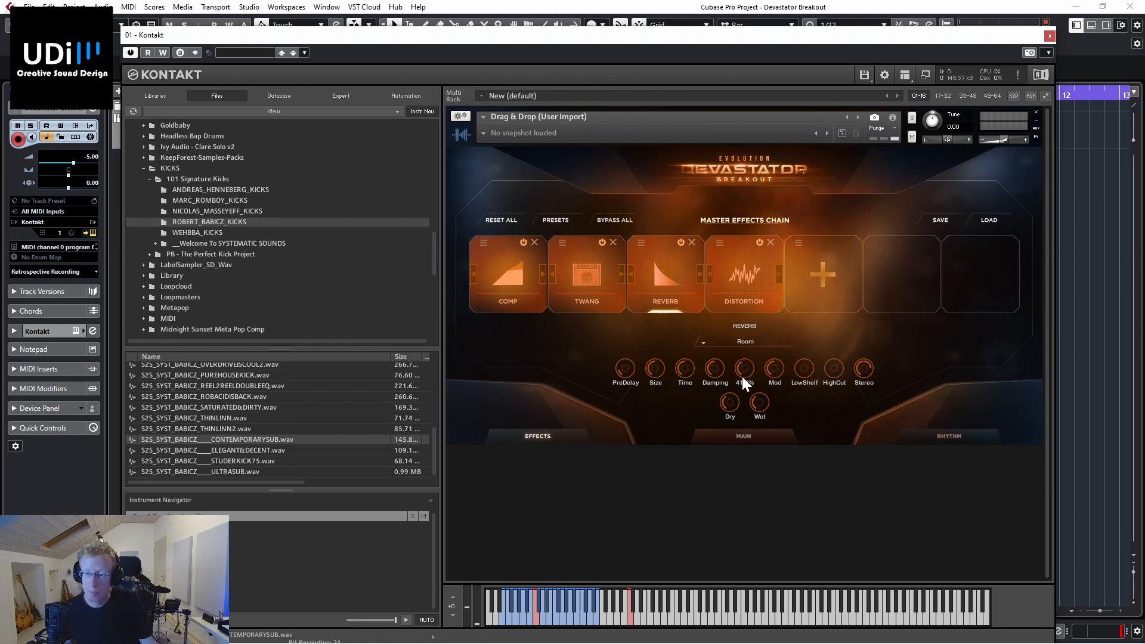
{"action": "left_click", "coordinate": [709, 349]}
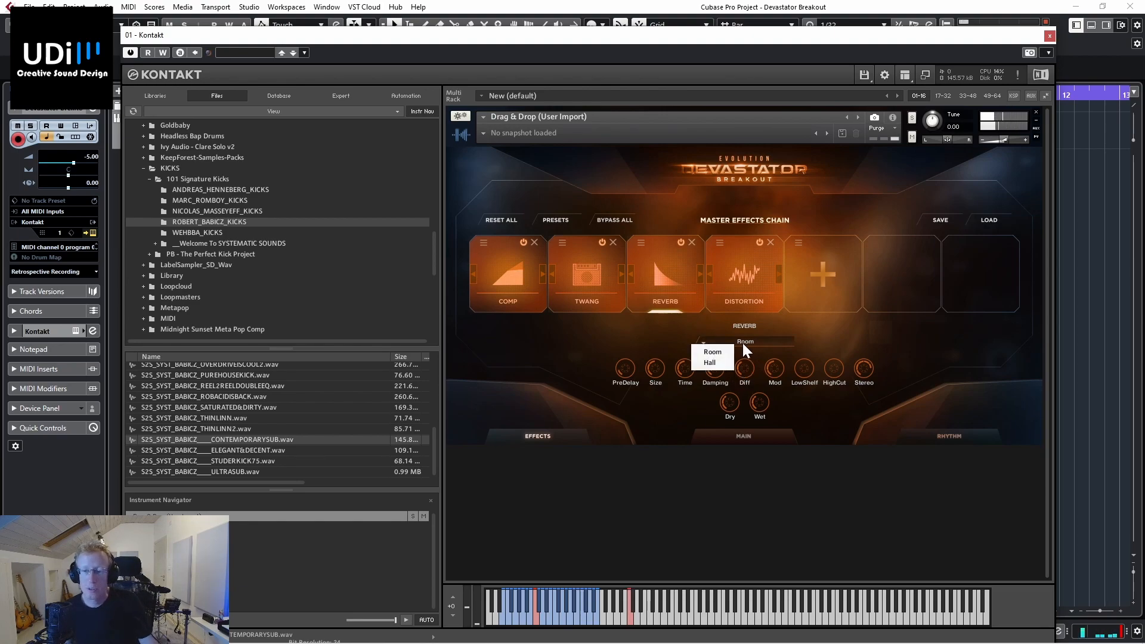
{"action": "left_click", "coordinate": [723, 362]}
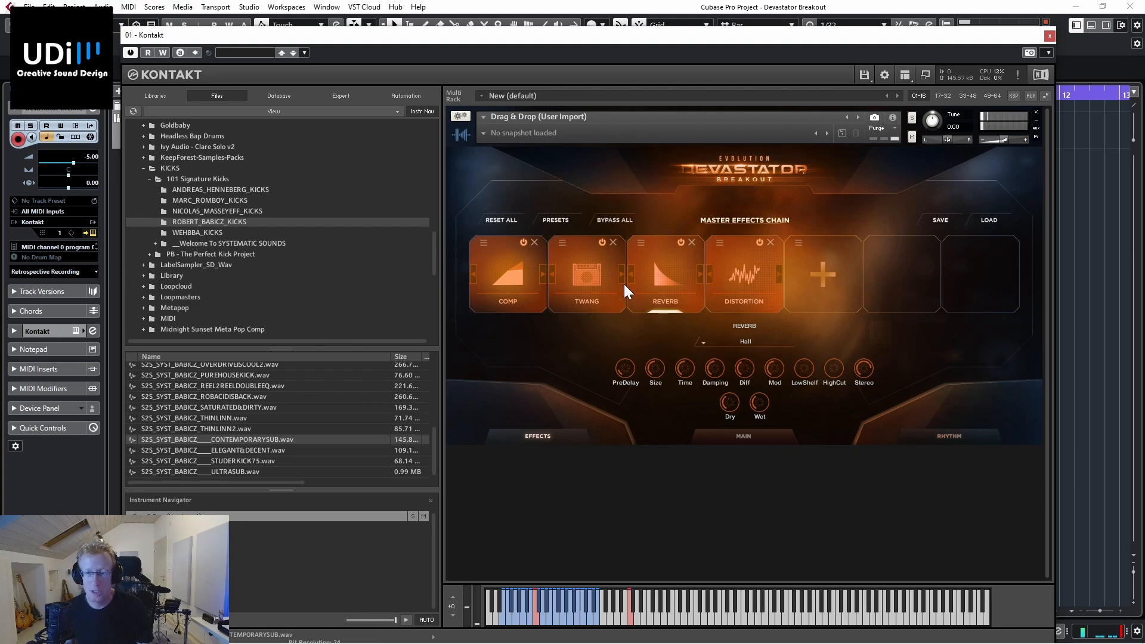
Step: Load the preset 1. Drums - Epic Drums into the master effects chain and set the master reverb impulse to Noise Tail 14
{"action": "left_click", "coordinate": [555, 220]}
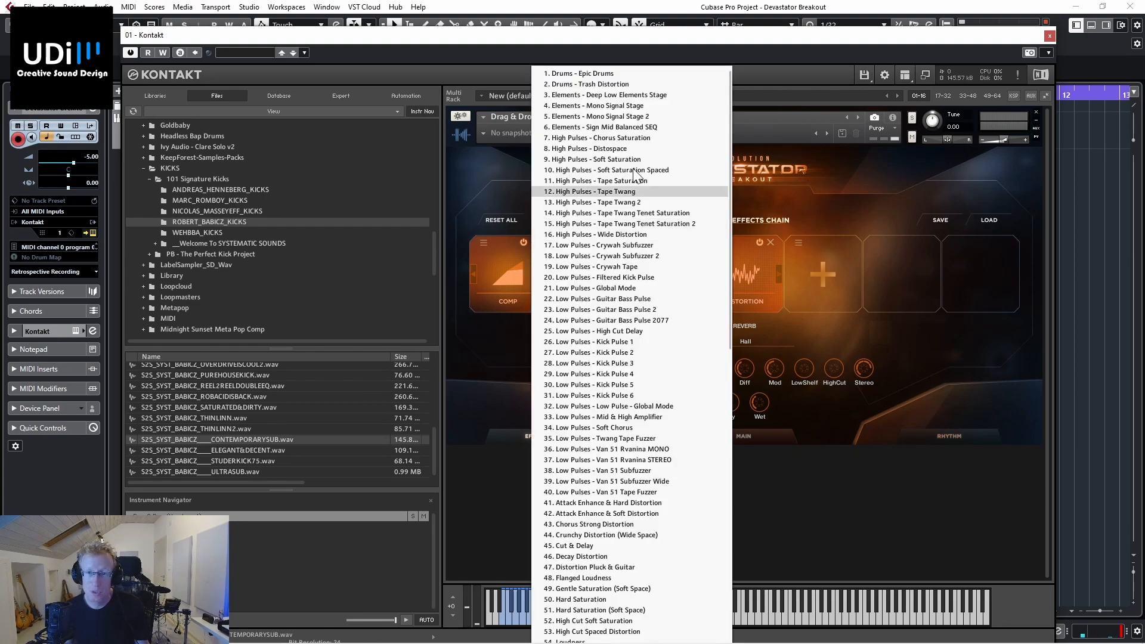
{"action": "left_click", "coordinate": [574, 74]}
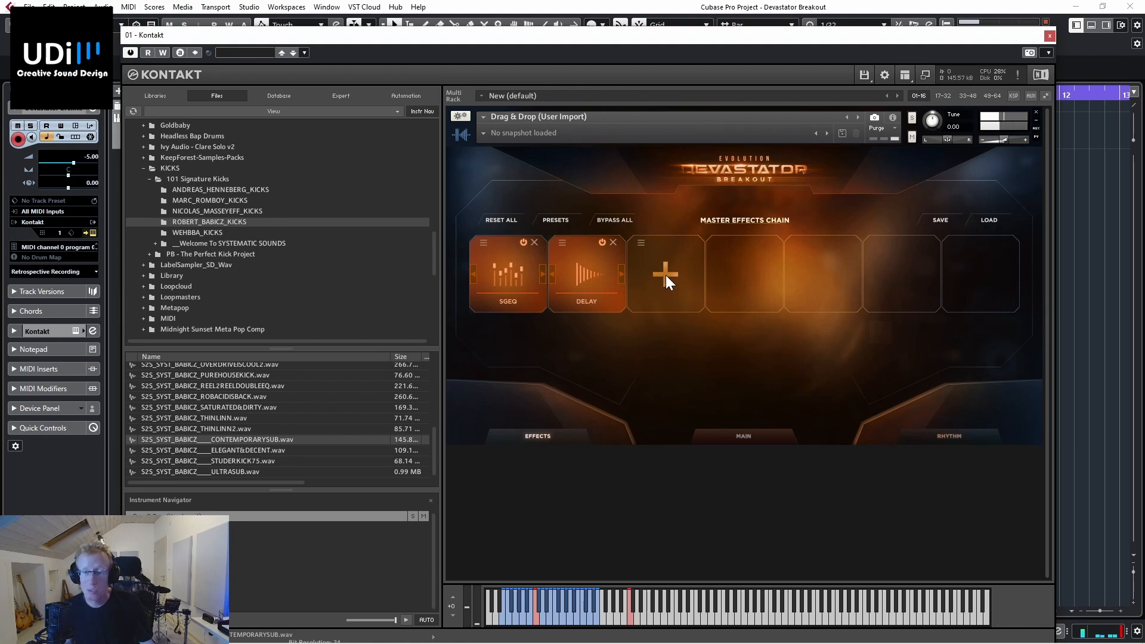
{"action": "left_click", "coordinate": [749, 435]}
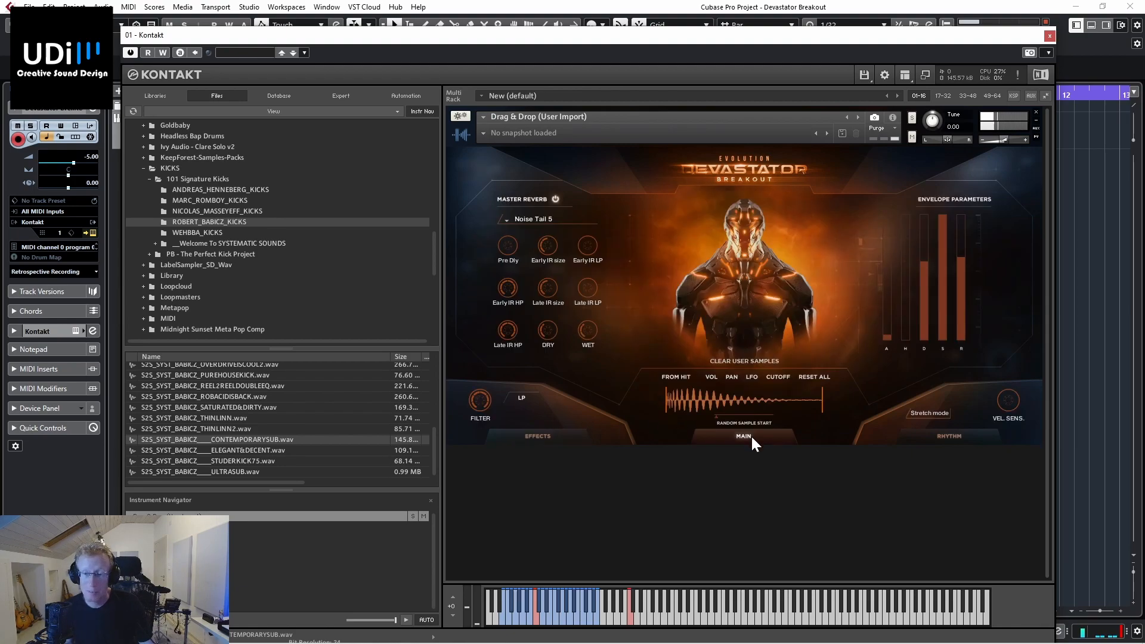
{"action": "left_click", "coordinate": [546, 219]}
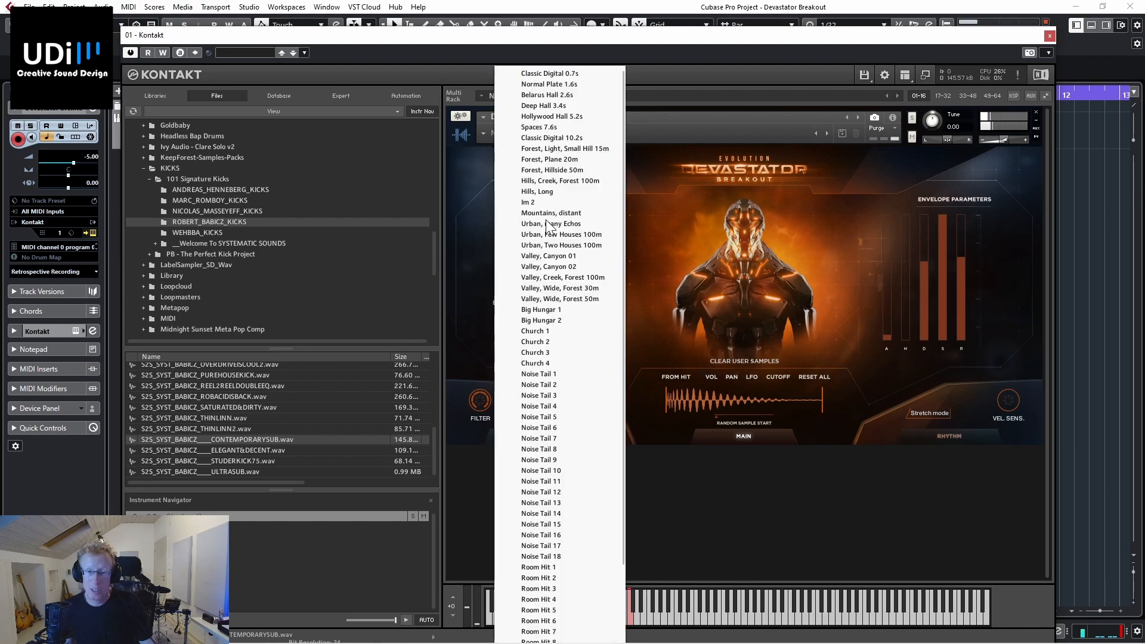
{"action": "left_click", "coordinate": [548, 513]}
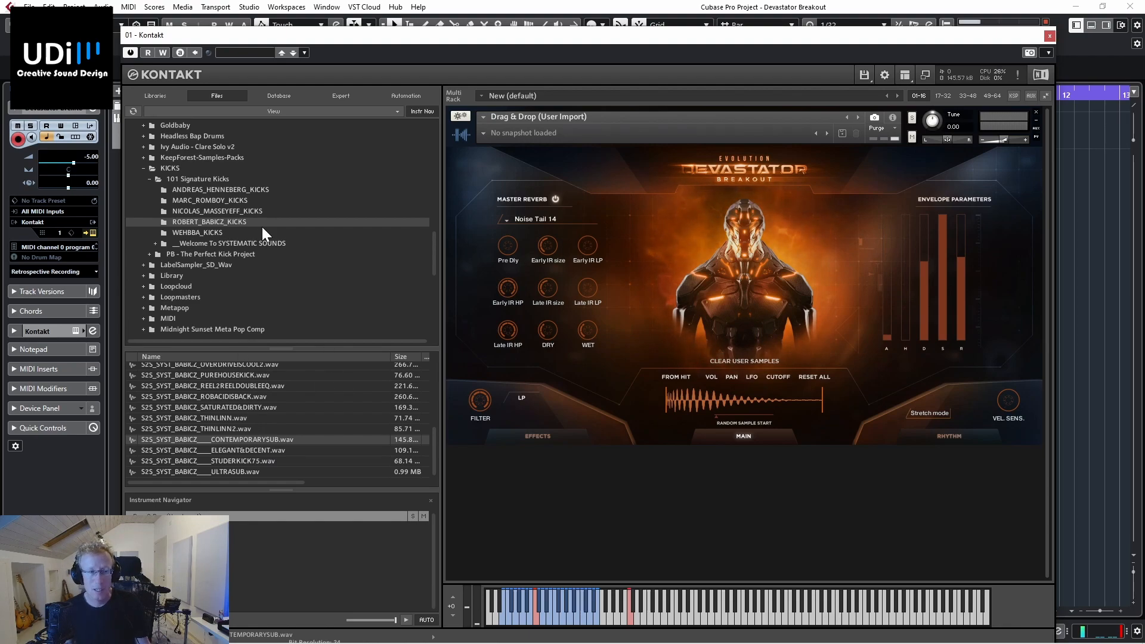
Step: Browse the sample files to KeepForest-Samples-Packs and open its Evolution - Devastator (Free Pack) folder
{"action": "scroll", "coordinate": [244, 238], "scroll_direction": "up", "scroll_amount": 2}
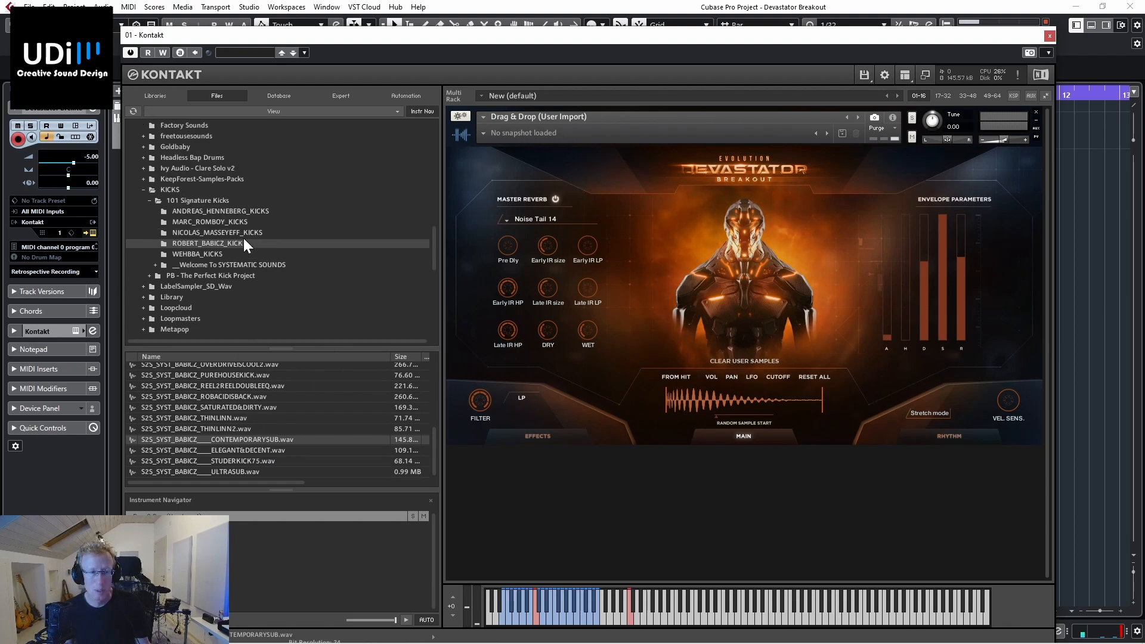
{"action": "scroll", "coordinate": [194, 195], "scroll_direction": "down", "scroll_amount": 12}
{"action": "scroll", "coordinate": [194, 195], "scroll_direction": "up", "scroll_amount": 8}
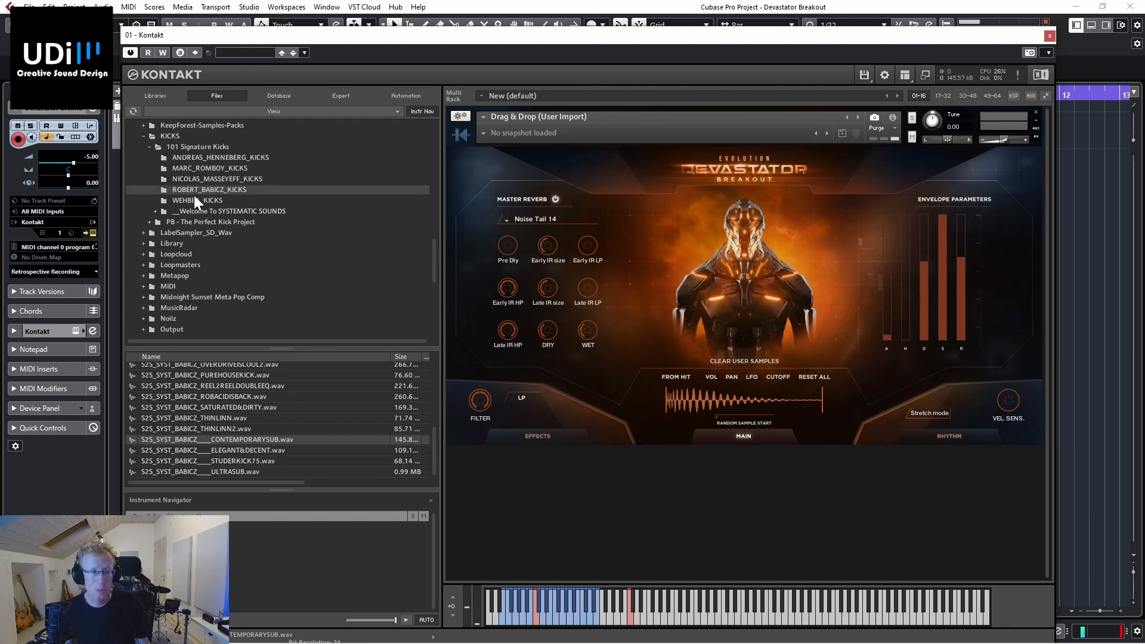
{"action": "scroll", "coordinate": [194, 196], "scroll_direction": "up", "scroll_amount": 1}
{"action": "left_click", "coordinate": [202, 146]}
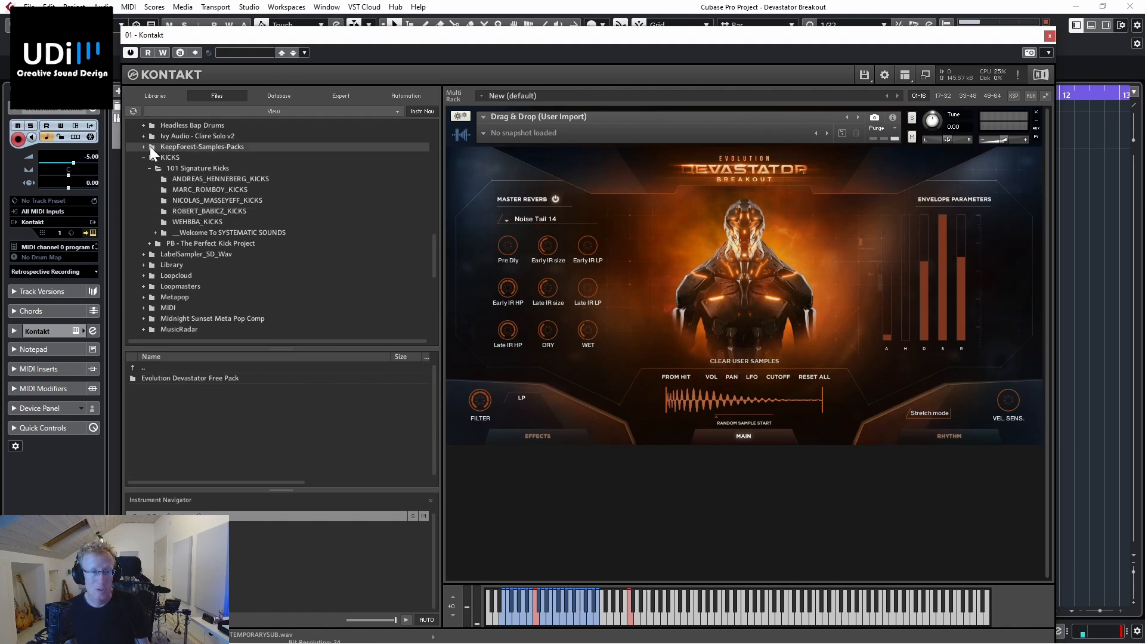
{"action": "left_click", "coordinate": [143, 147]}
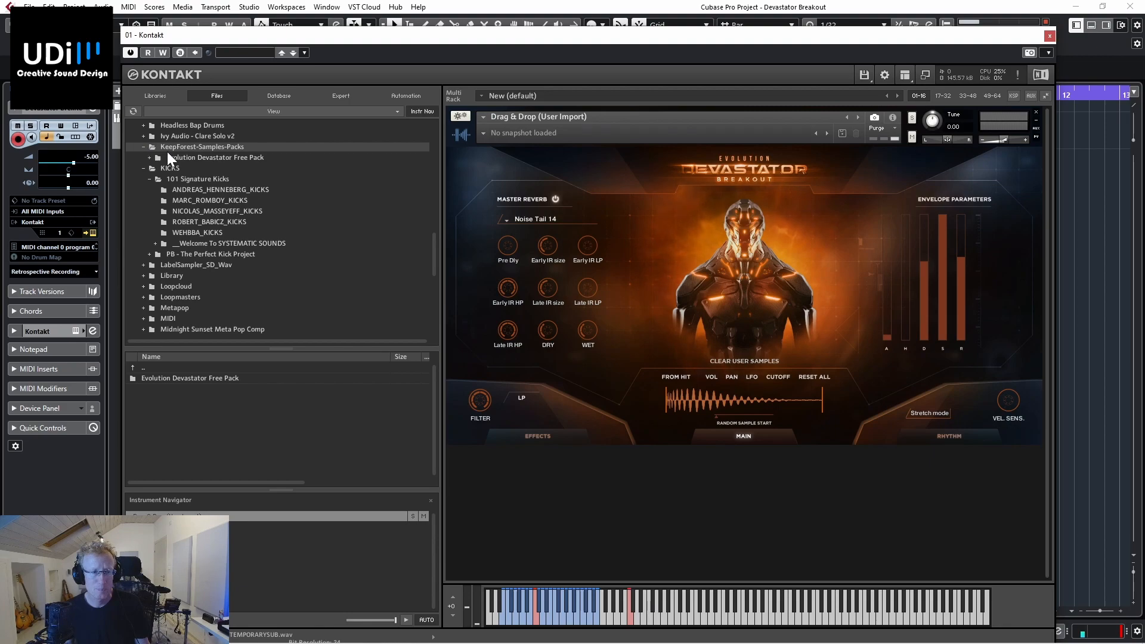
{"action": "double_click", "coordinate": [187, 378]}
{"action": "double_click", "coordinate": [225, 377]}
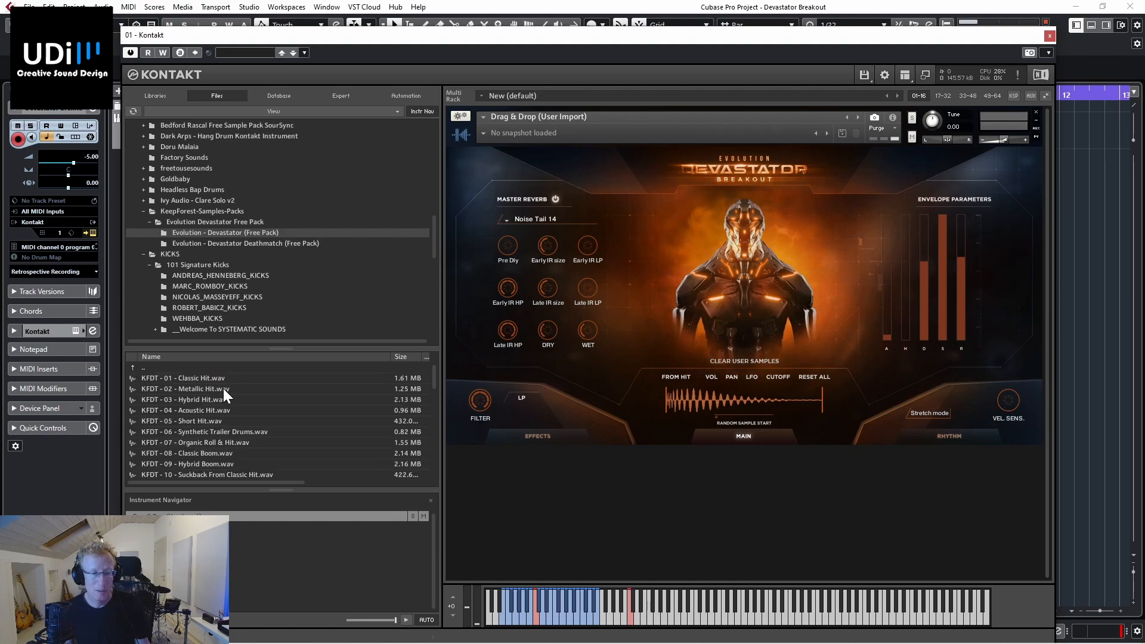
Step: Audition samples from the Devastator pack, including Alarm, Lead, Pad, Lead Pulse, High Pluck Pulse and High Percussion Pulse
{"action": "scroll", "coordinate": [223, 388], "scroll_direction": "down", "scroll_amount": 4}
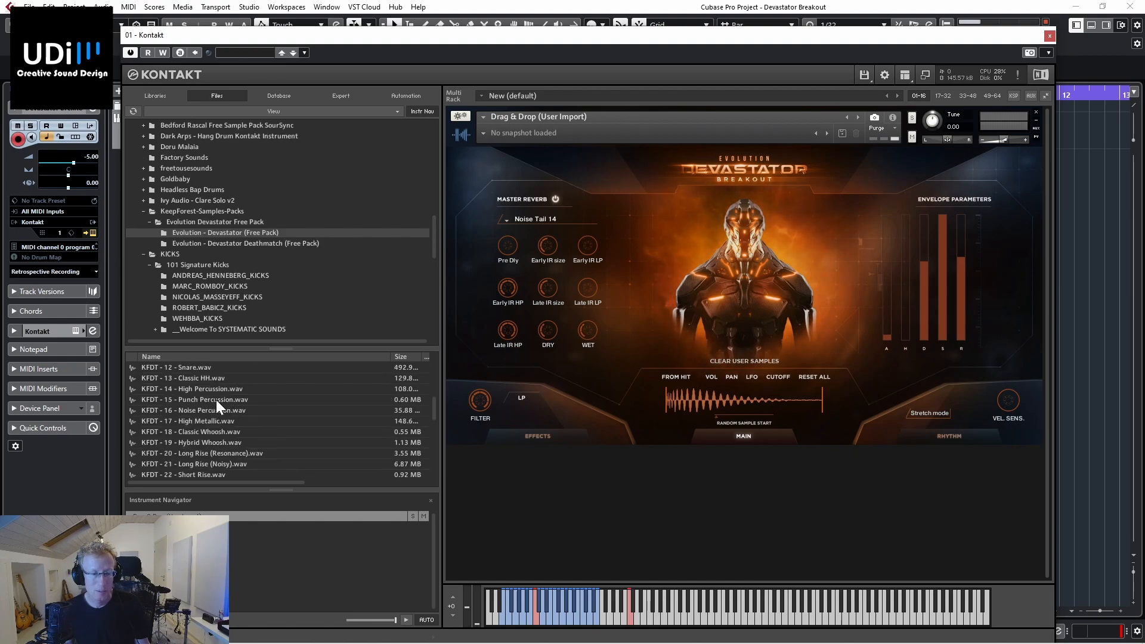
{"action": "scroll", "coordinate": [210, 382], "scroll_direction": "down", "scroll_amount": 4}
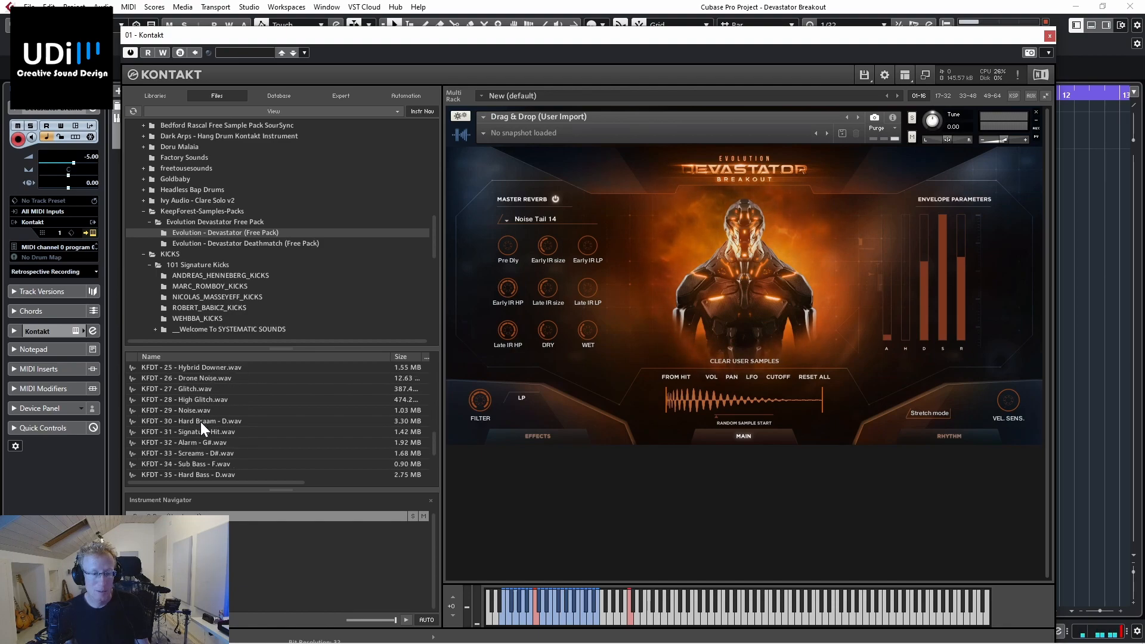
{"action": "left_click", "coordinate": [199, 441]}
{"action": "scroll", "coordinate": [200, 435], "scroll_direction": "down", "scroll_amount": 2}
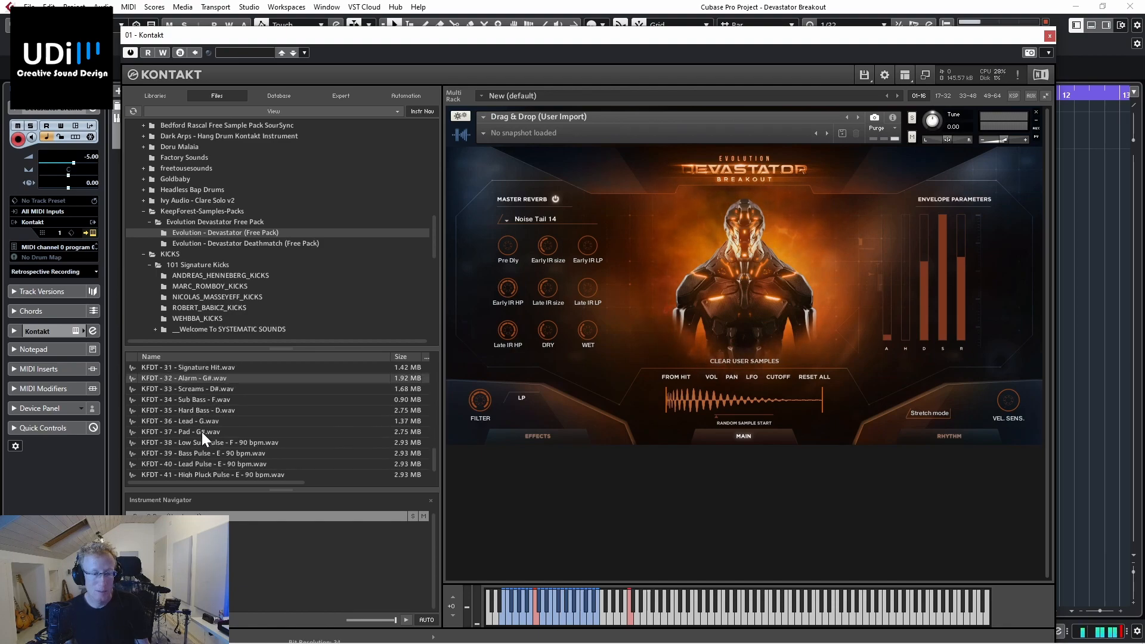
{"action": "left_click", "coordinate": [206, 421]}
{"action": "left_click", "coordinate": [200, 432]}
{"action": "scroll", "coordinate": [214, 442], "scroll_direction": "down", "scroll_amount": 1}
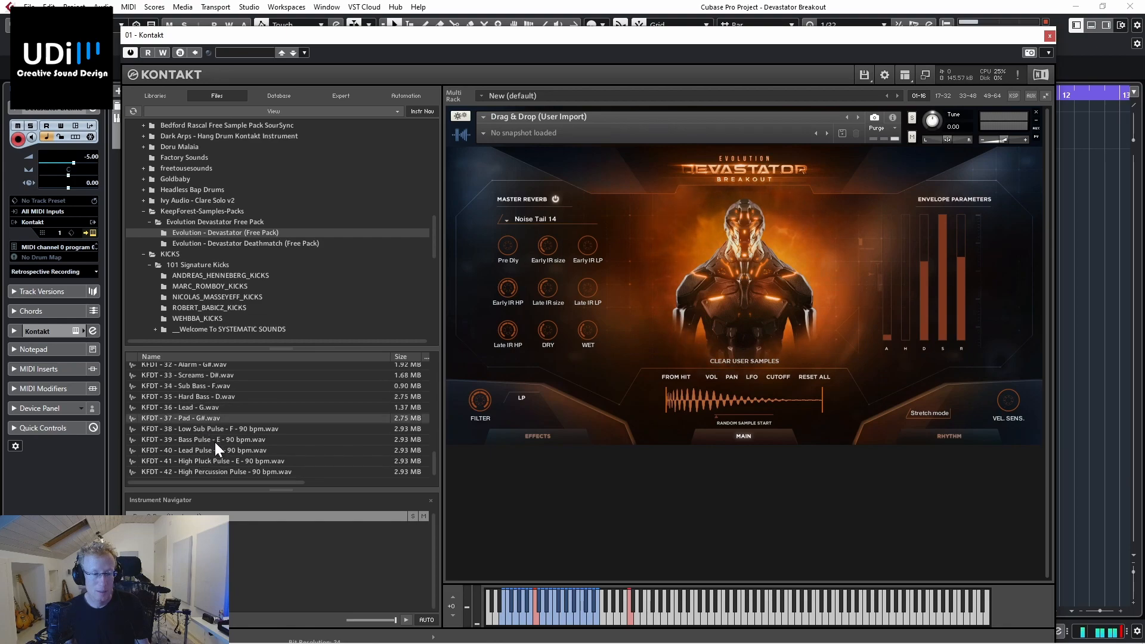
{"action": "left_click", "coordinate": [207, 450]}
{"action": "left_click", "coordinate": [212, 461]}
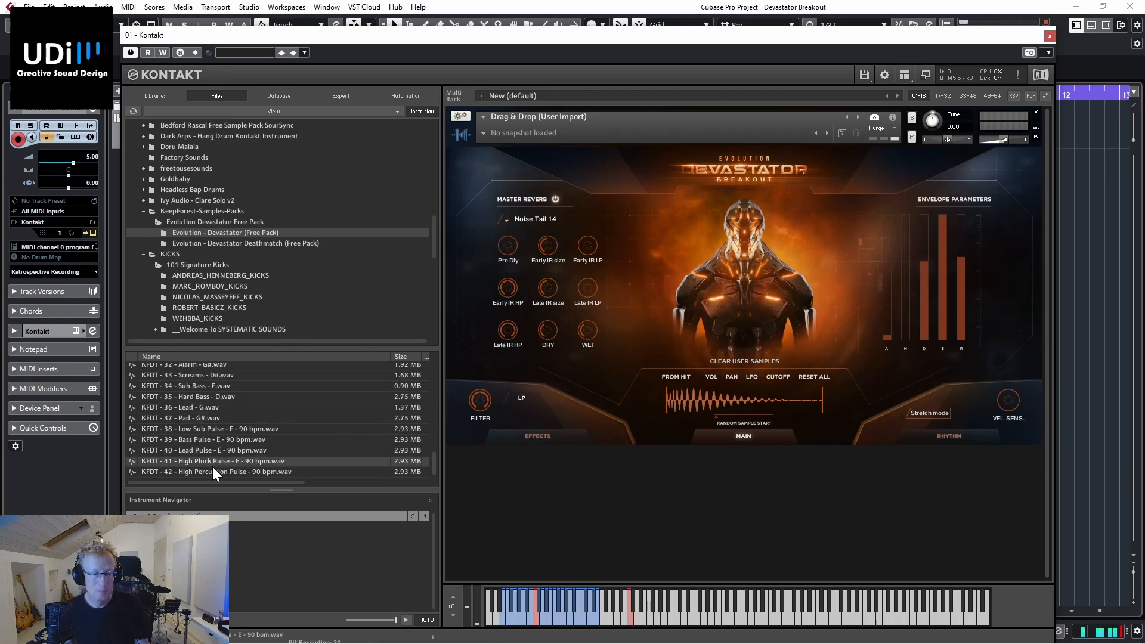
{"action": "left_click", "coordinate": [205, 471]}
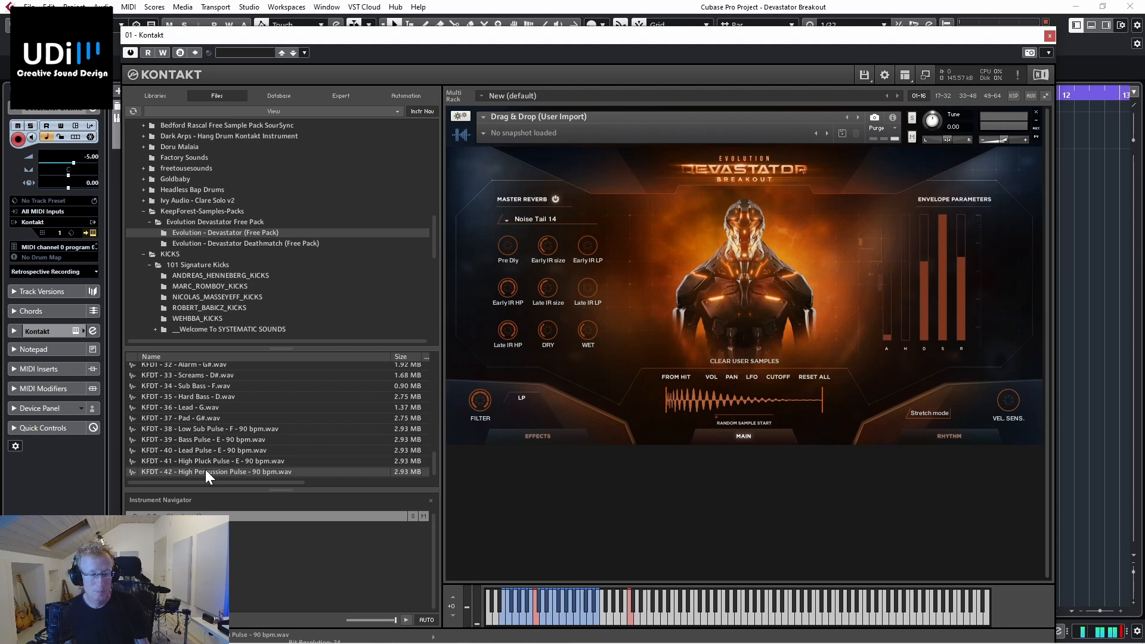
Step: Preview the Alarm, Screams and Sub Bass samples, and import KFDT - 34 - Sub Bass - F.wav into the instrument's user sample slot
{"action": "left_click", "coordinate": [198, 363]}
{"action": "left_click", "coordinate": [199, 376]}
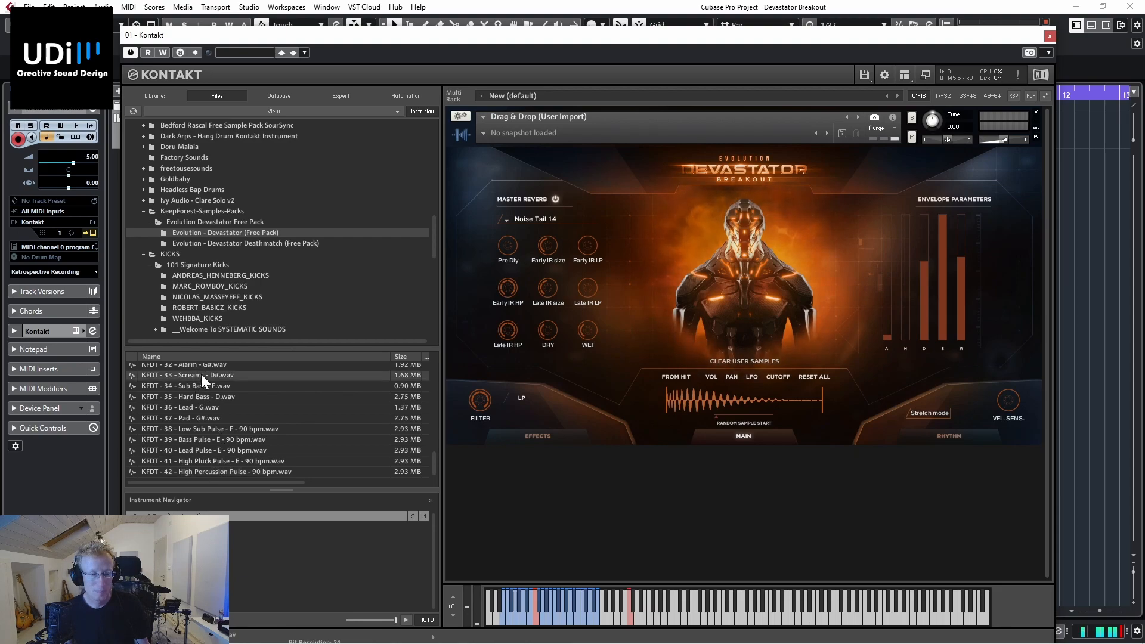
{"action": "left_click", "coordinate": [192, 386]}
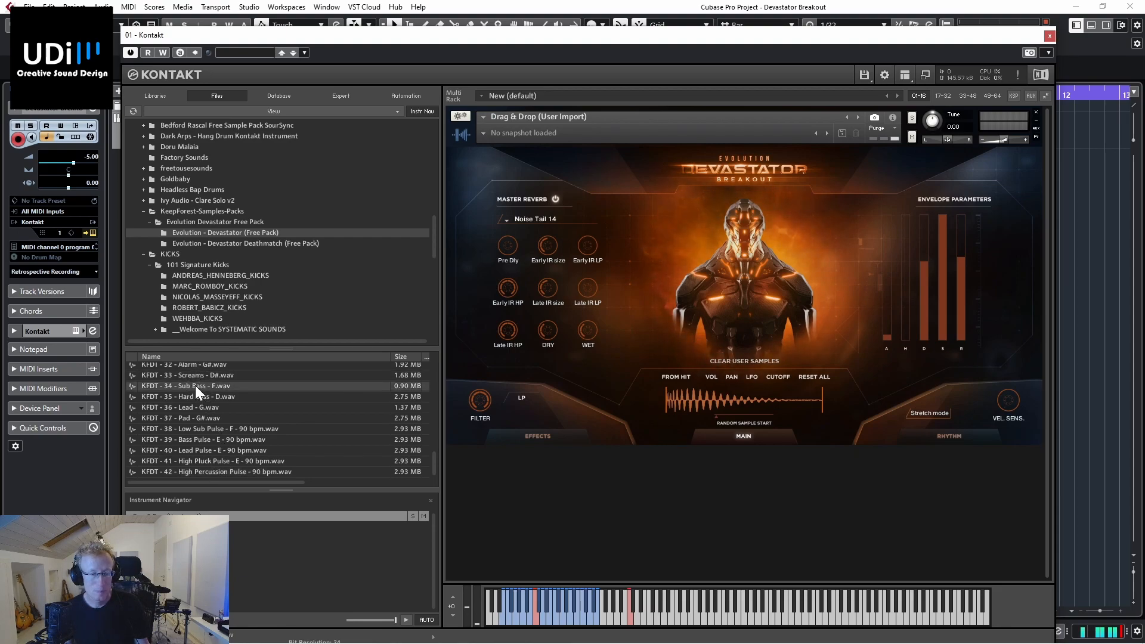
{"action": "left_click_drag", "start_coordinate": [184, 388], "coordinate": [721, 396]}
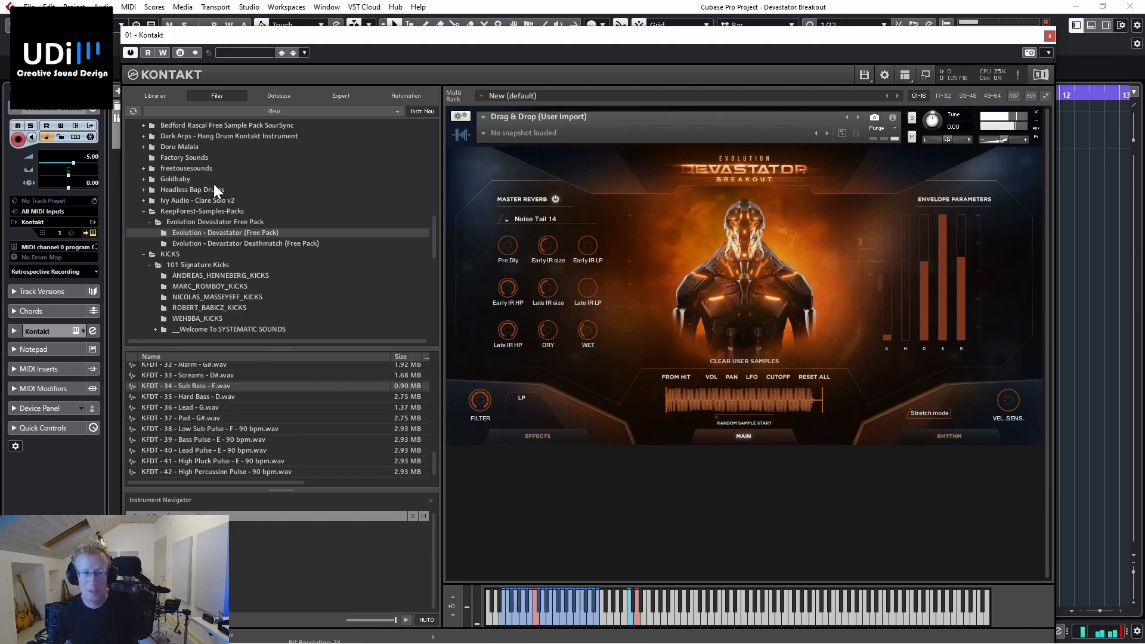
Step: Browse the sample files to Goldbaby, expand Goldbaby Dirt and Layers and view its Foley And SFX folder
{"action": "scroll", "coordinate": [213, 182], "scroll_direction": "down", "scroll_amount": 4}
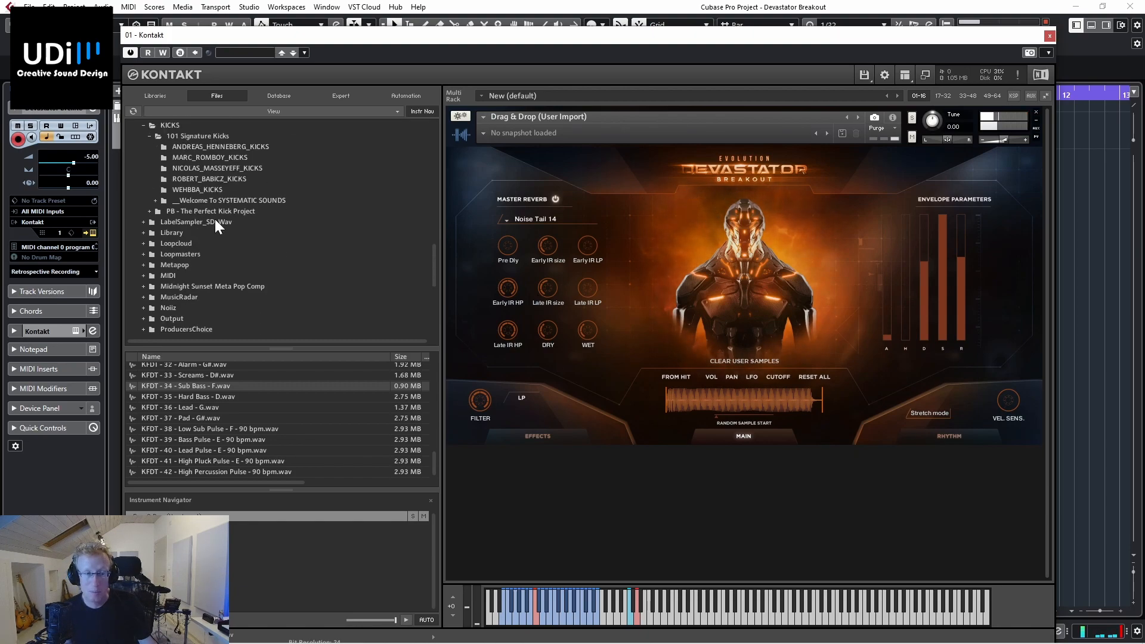
{"action": "scroll", "coordinate": [199, 248], "scroll_direction": "up", "scroll_amount": 6}
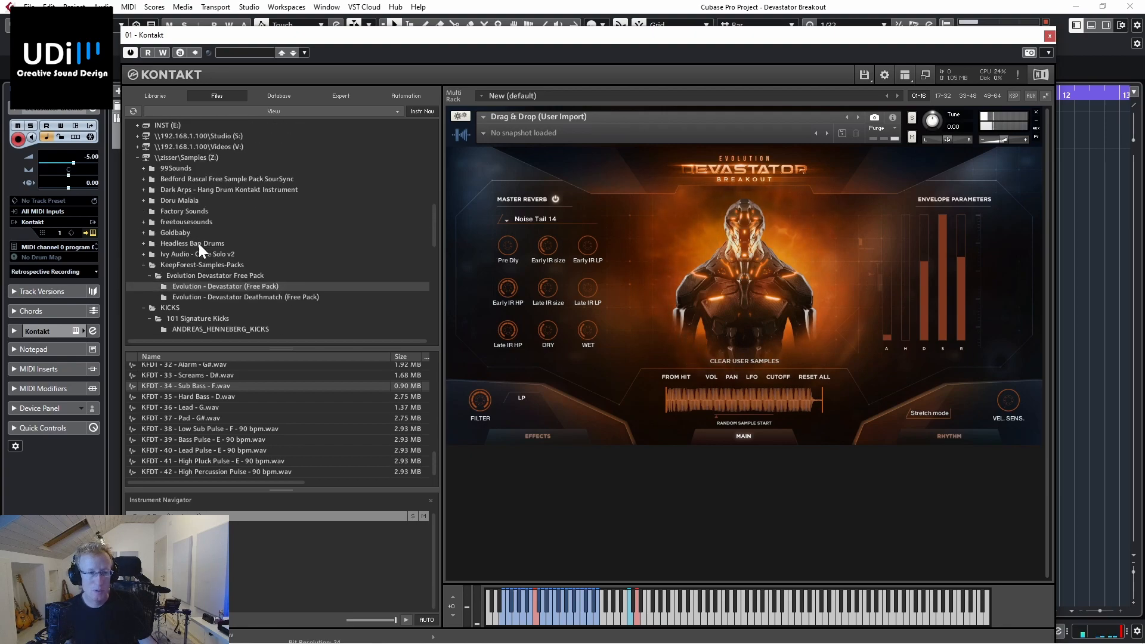
{"action": "left_click", "coordinate": [179, 232]}
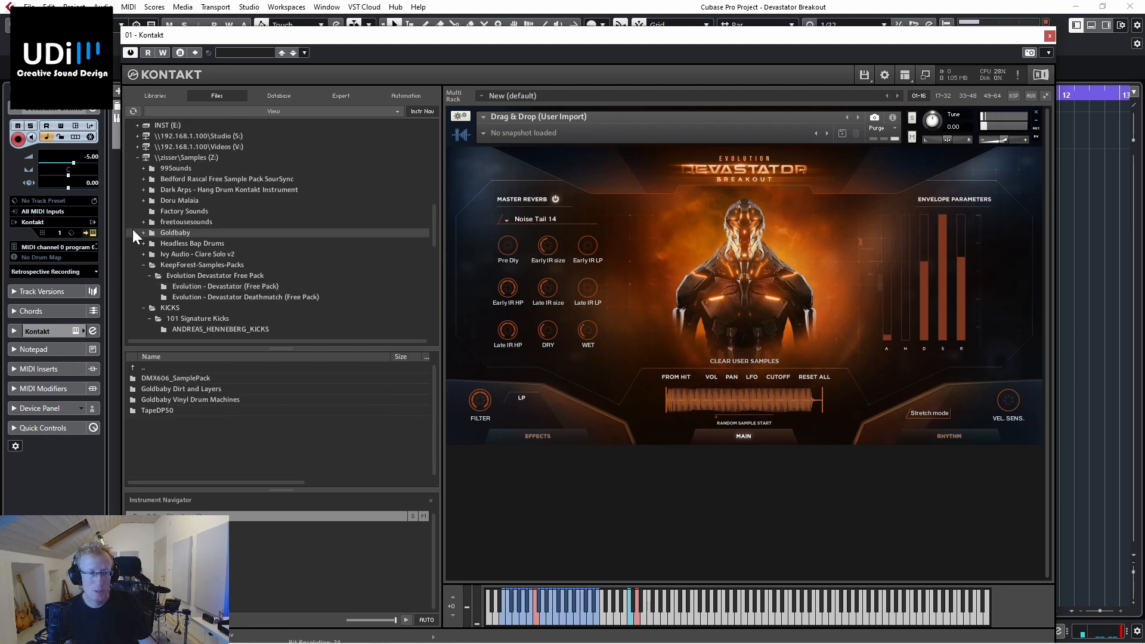
{"action": "left_click", "coordinate": [143, 233]}
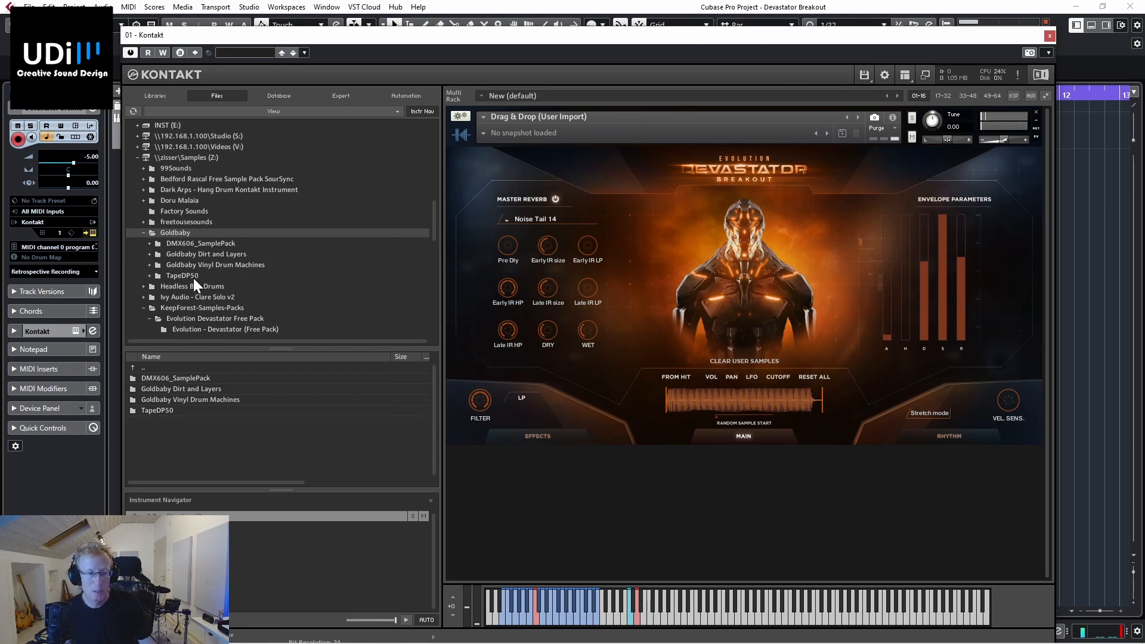
{"action": "left_click", "coordinate": [211, 253]}
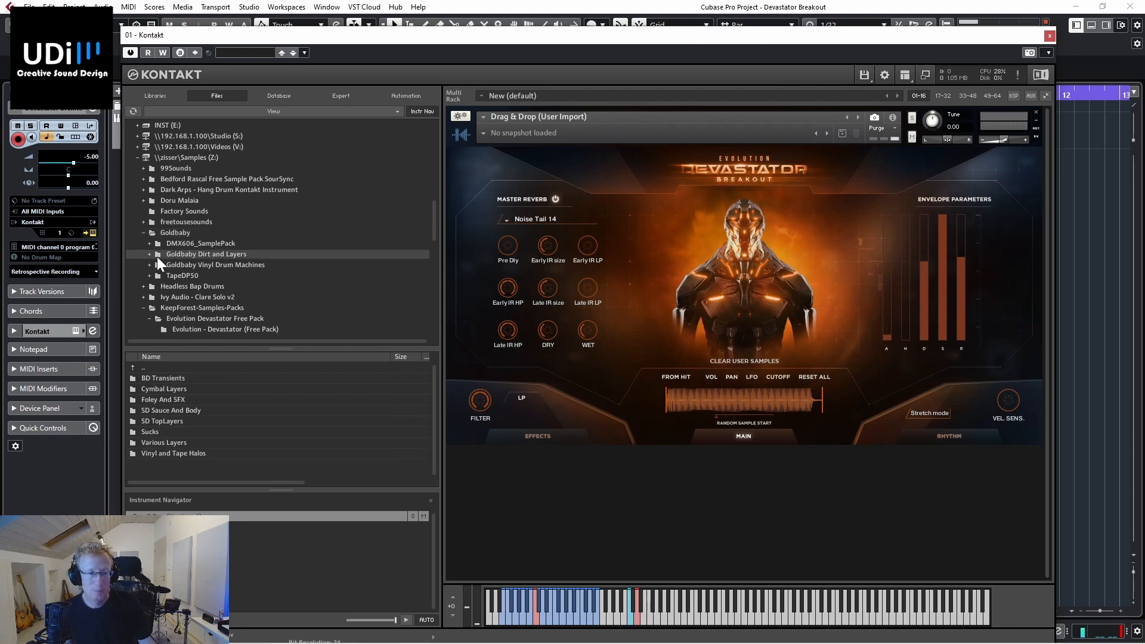
{"action": "left_click", "coordinate": [150, 254]}
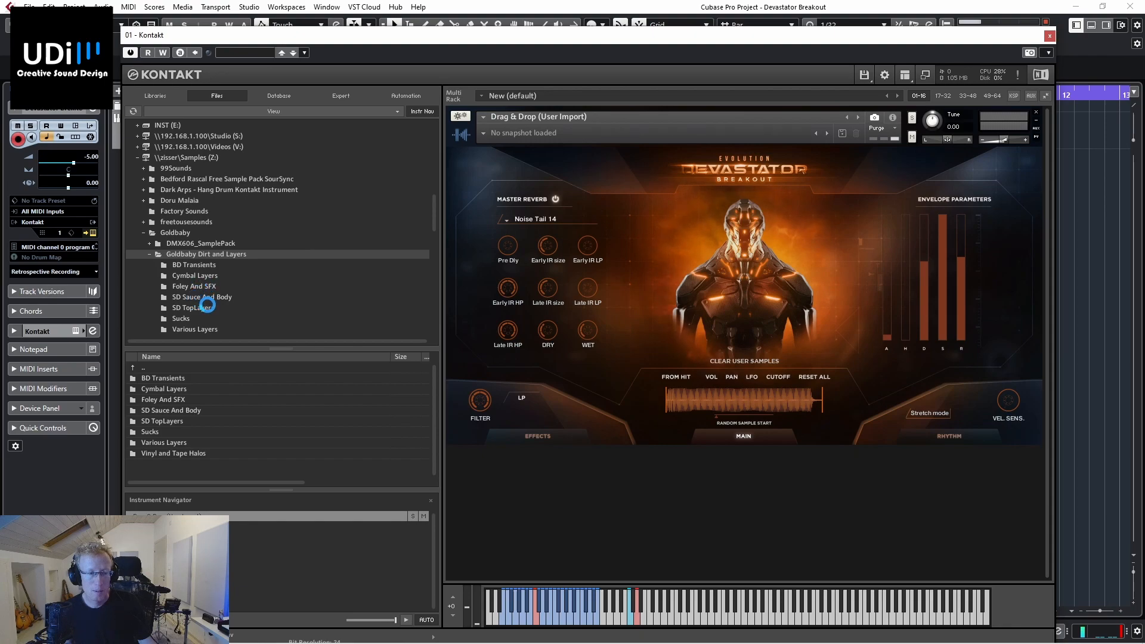
{"action": "scroll", "coordinate": [205, 307], "scroll_direction": "up", "scroll_amount": 2}
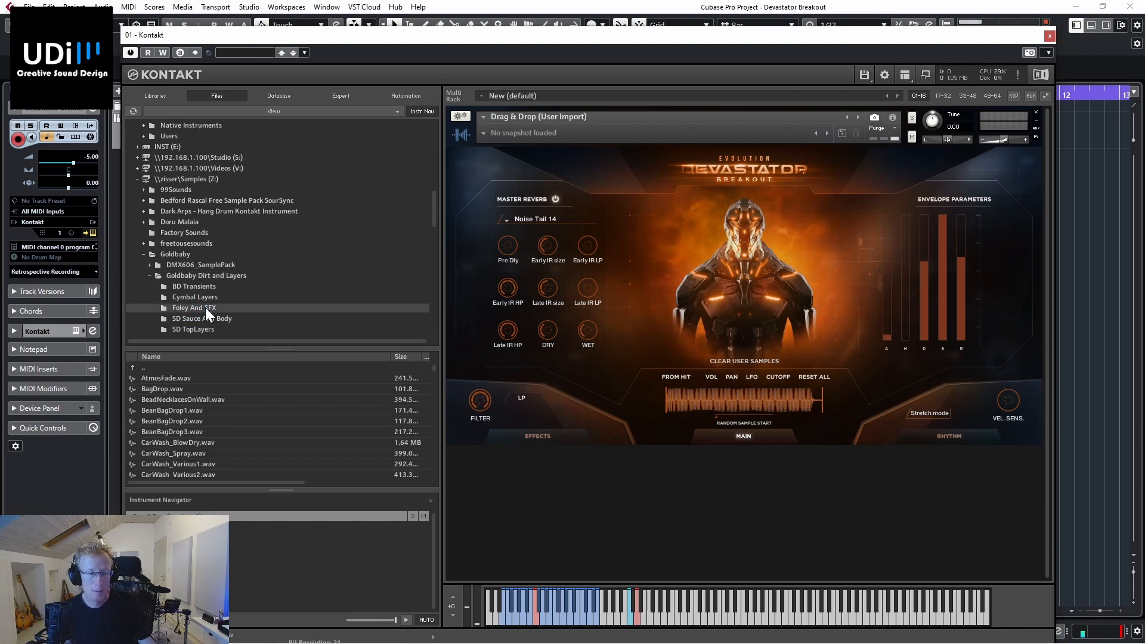
{"action": "scroll", "coordinate": [205, 307], "scroll_direction": "down", "scroll_amount": 5}
{"action": "scroll", "coordinate": [205, 306], "scroll_direction": "down", "scroll_amount": 2}
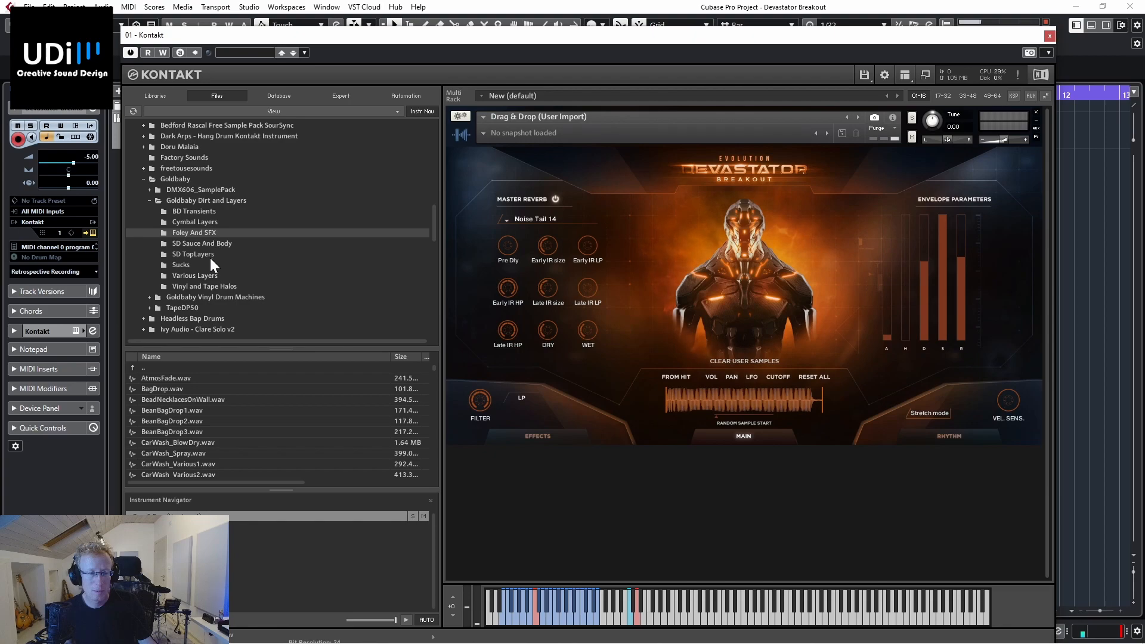
Step: Expand Goldbaby Vinyl Drum Machines and open its Vinyl_808 folder
{"action": "left_click", "coordinate": [198, 297]}
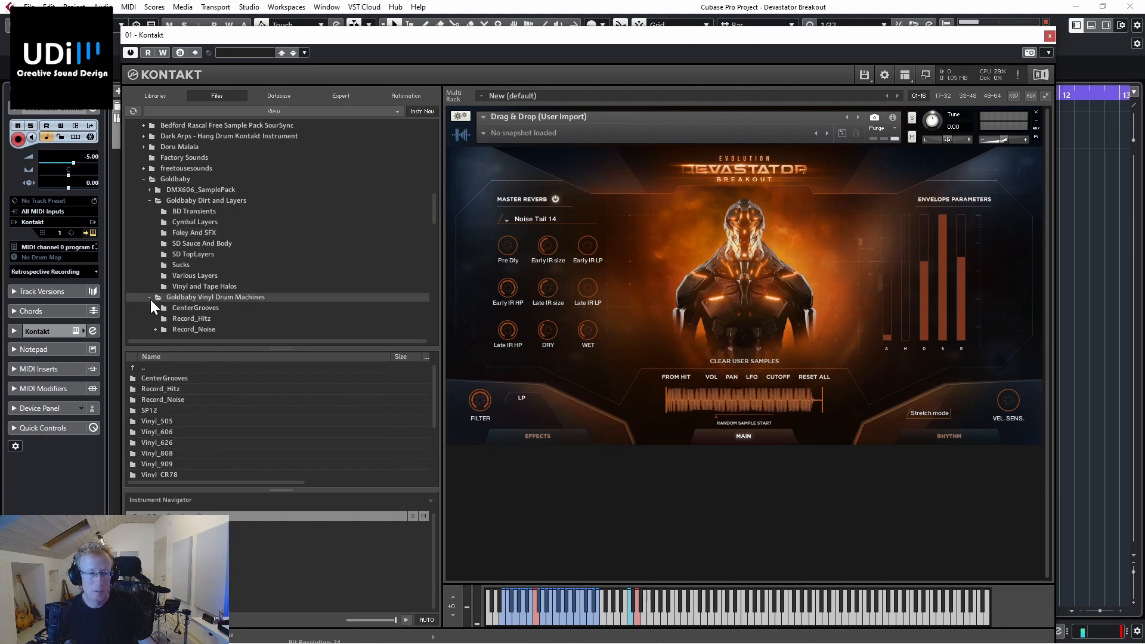
{"action": "left_click", "coordinate": [149, 297]}
{"action": "left_click", "coordinate": [173, 294]}
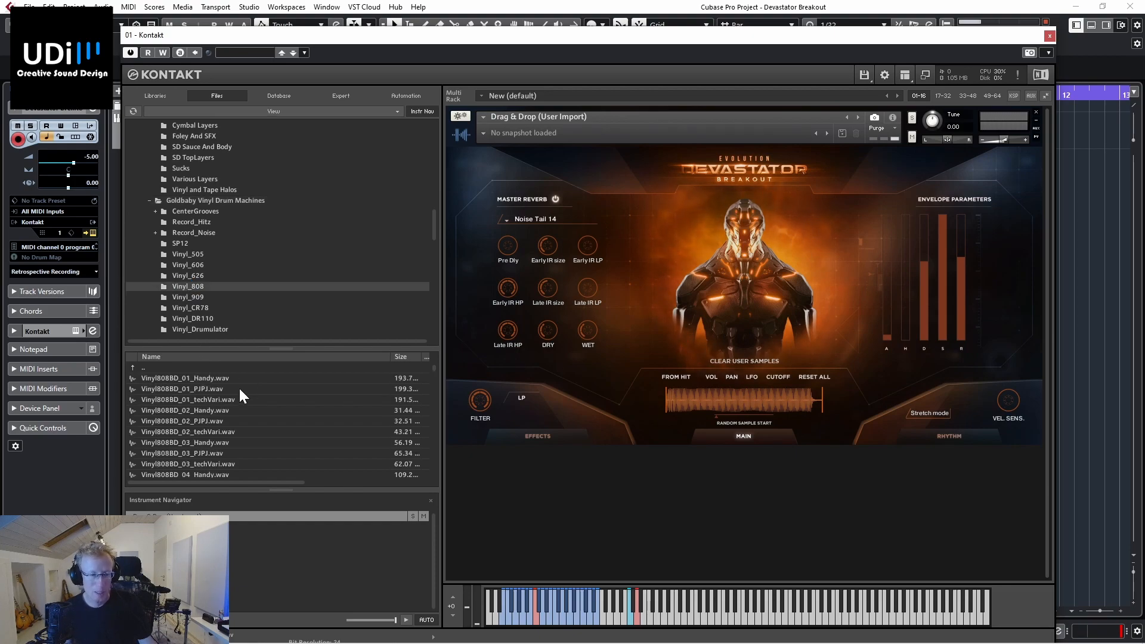
Step: Find the snare samples in Vinyl_808, preview Vinyl808SD_04_PJPJ.wav and import it into the instrument's user sample slot
{"action": "scroll", "coordinate": [209, 383], "scroll_direction": "down", "scroll_amount": 15}
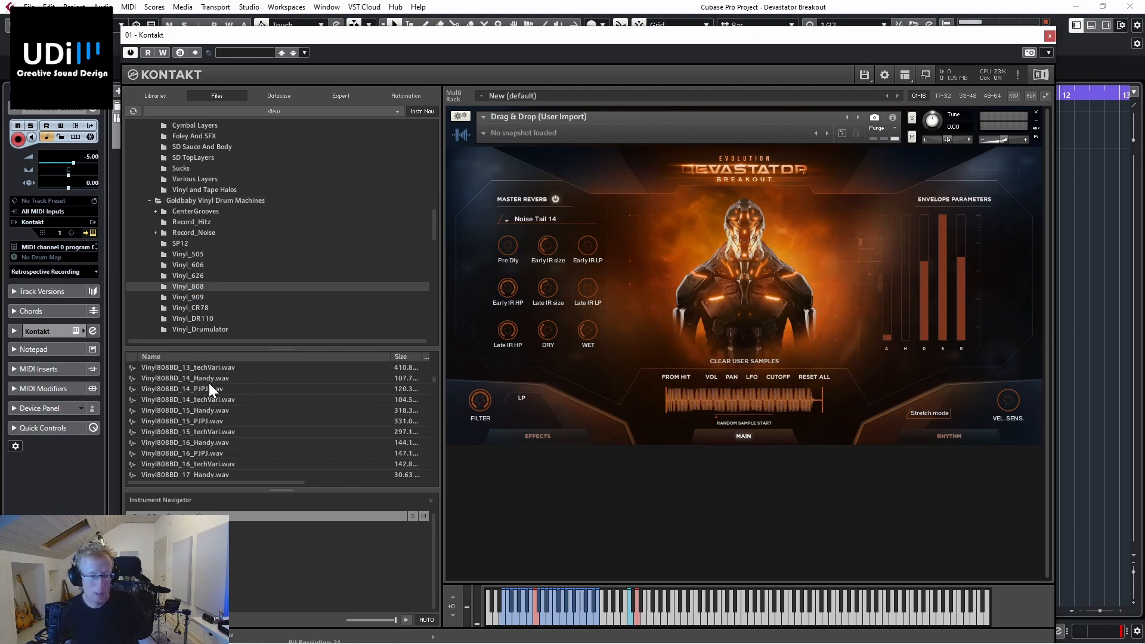
{"action": "scroll", "coordinate": [210, 385], "scroll_direction": "down", "scroll_amount": 15}
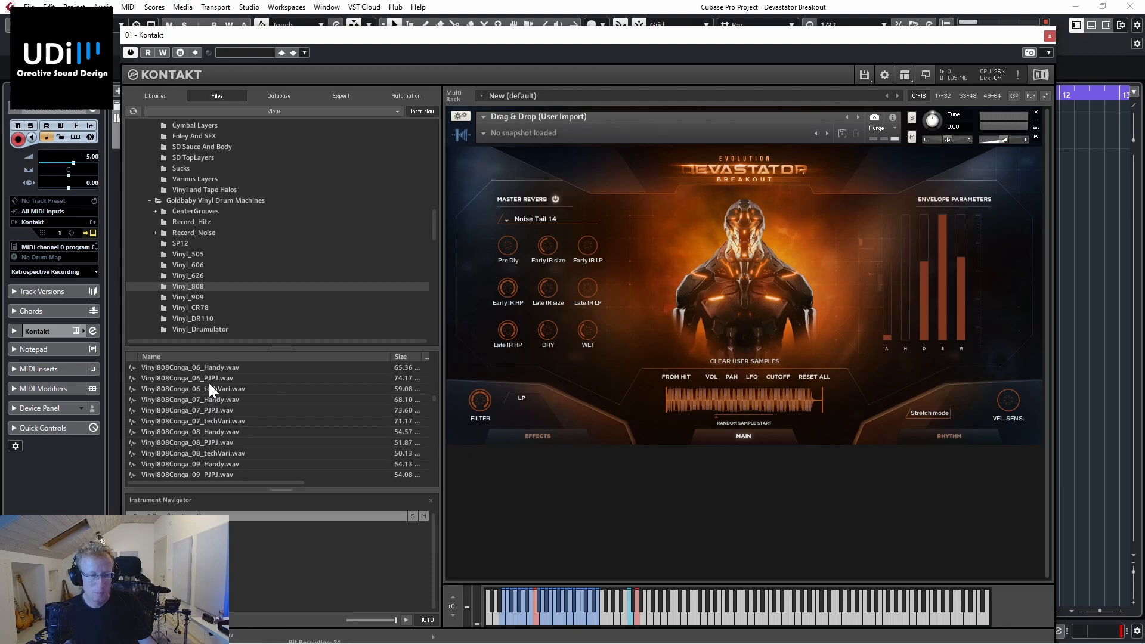
{"action": "scroll", "coordinate": [209, 389], "scroll_direction": "down", "scroll_amount": 15}
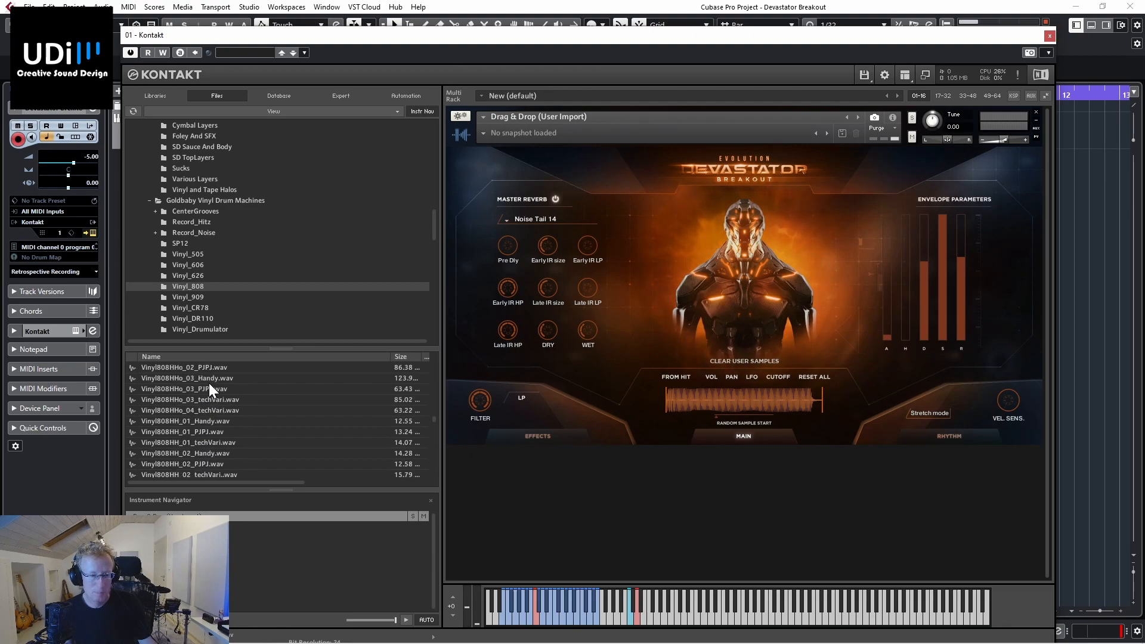
{"action": "scroll", "coordinate": [209, 389], "scroll_direction": "down", "scroll_amount": 15}
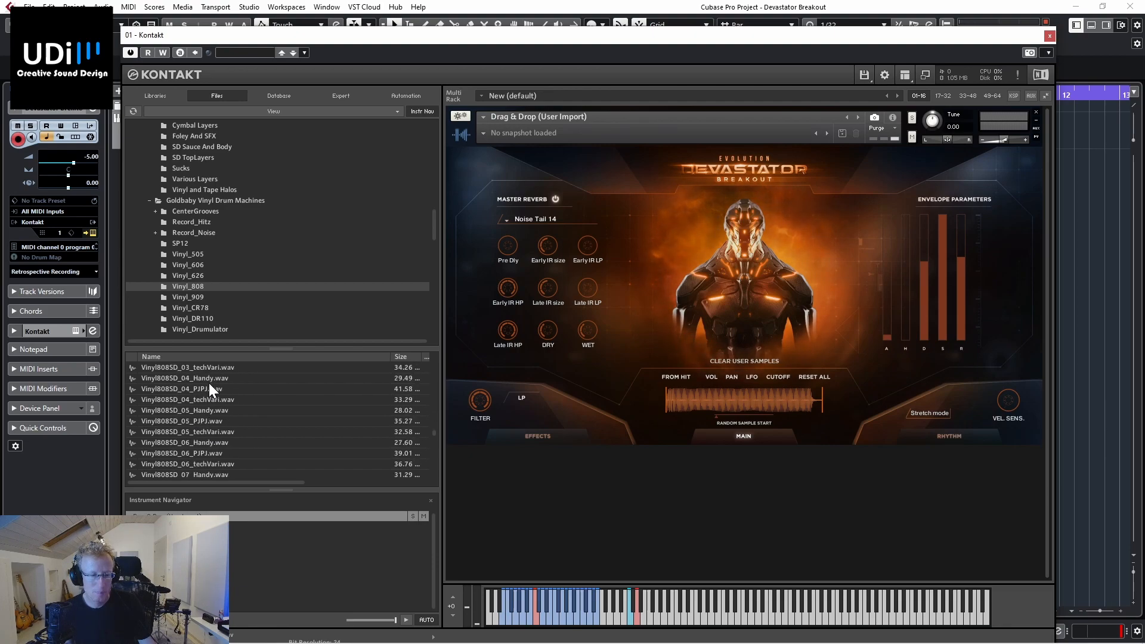
{"action": "left_click", "coordinate": [209, 382]}
{"action": "left_click", "coordinate": [197, 391]}
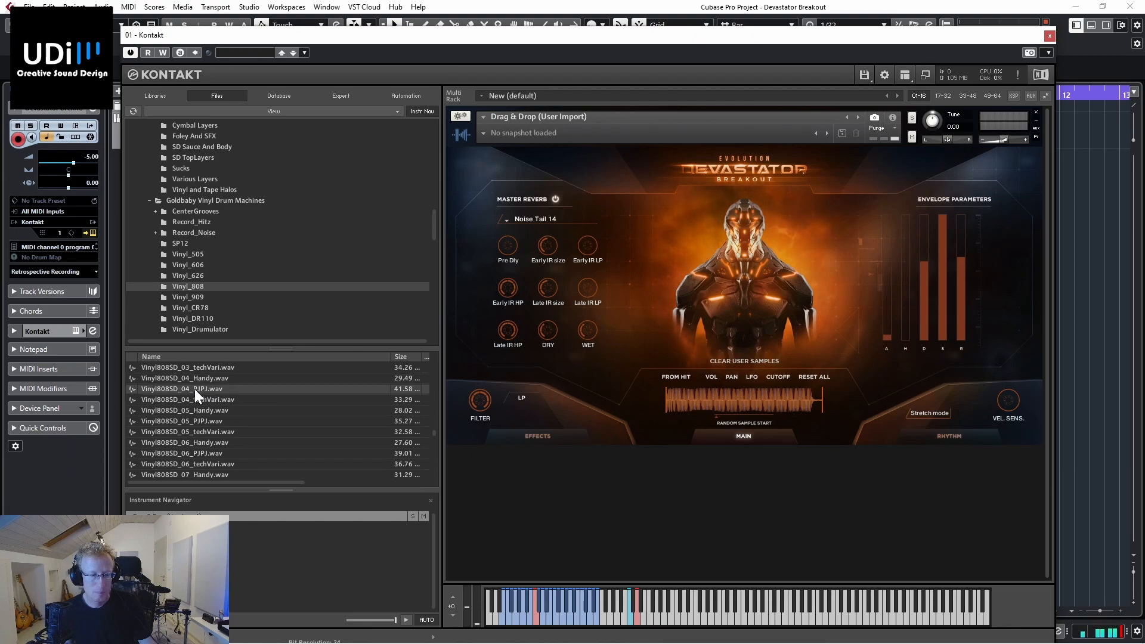
{"action": "left_click_drag", "start_coordinate": [195, 389], "coordinate": [701, 398]}
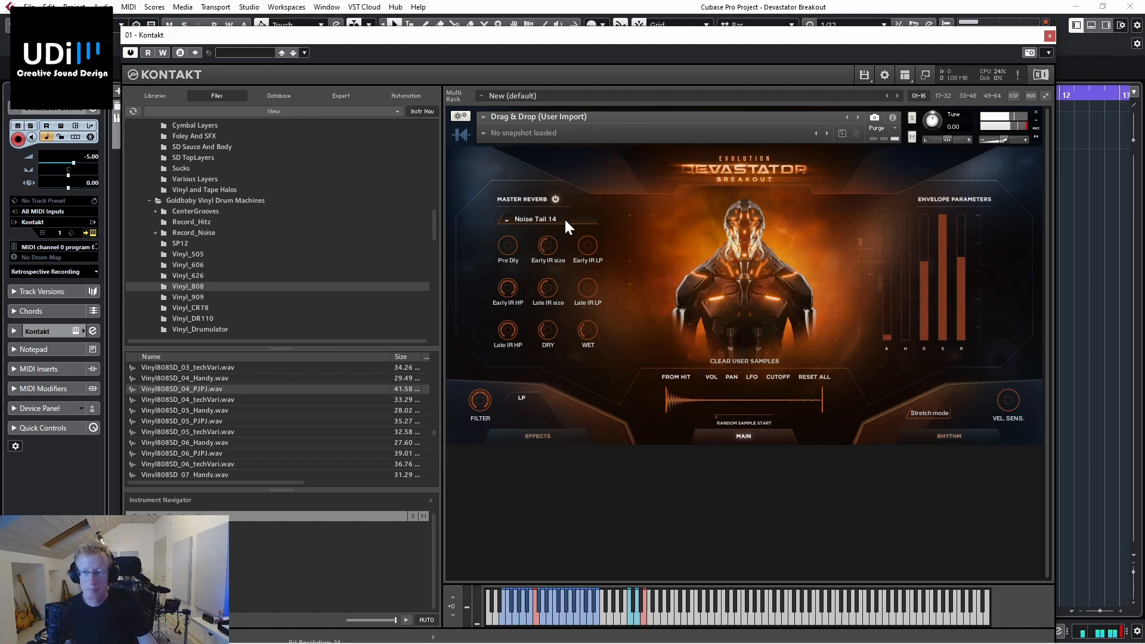
Step: Reload the preset 1. Drums - Epic Drums in the master effects chain for the imported snare
{"action": "left_click", "coordinate": [543, 433]}
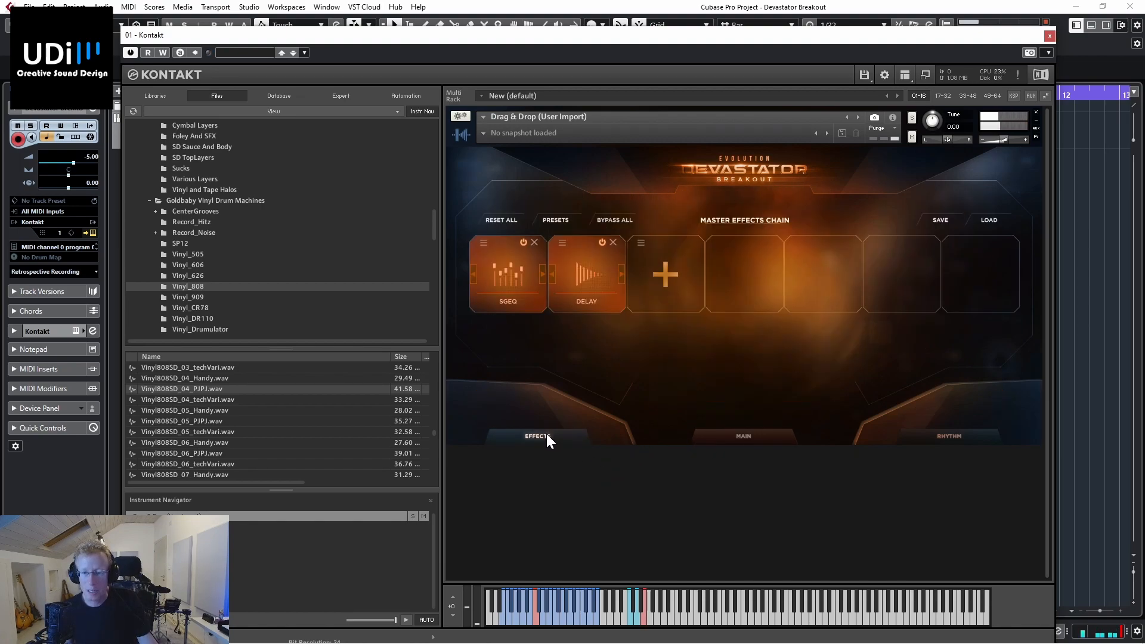
{"action": "left_click", "coordinate": [556, 219]}
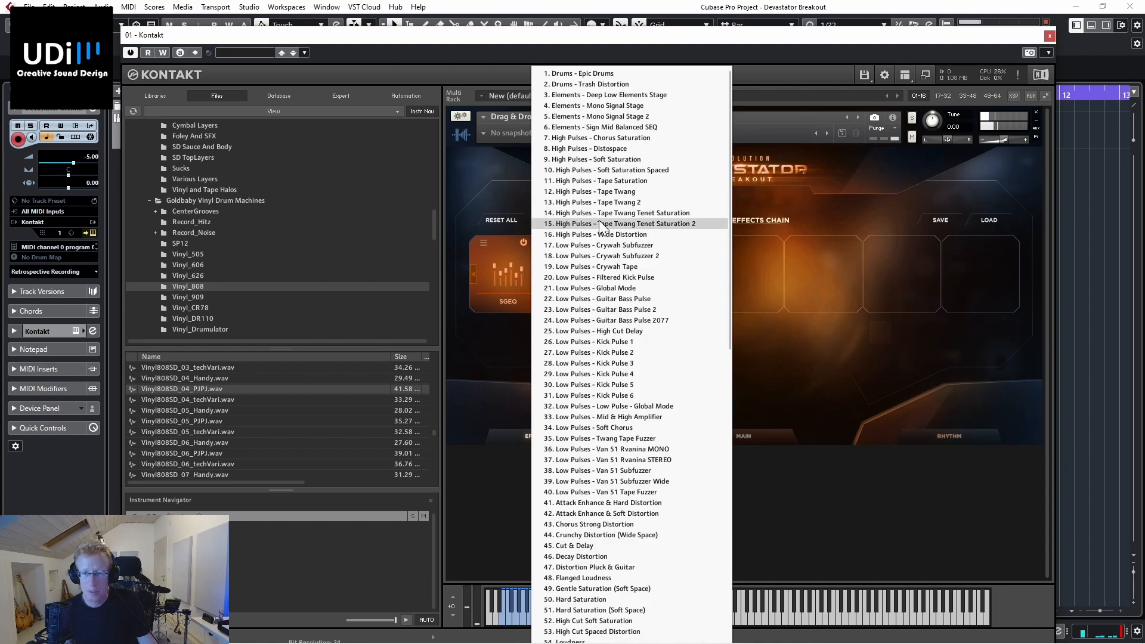
{"action": "left_click", "coordinate": [611, 73]}
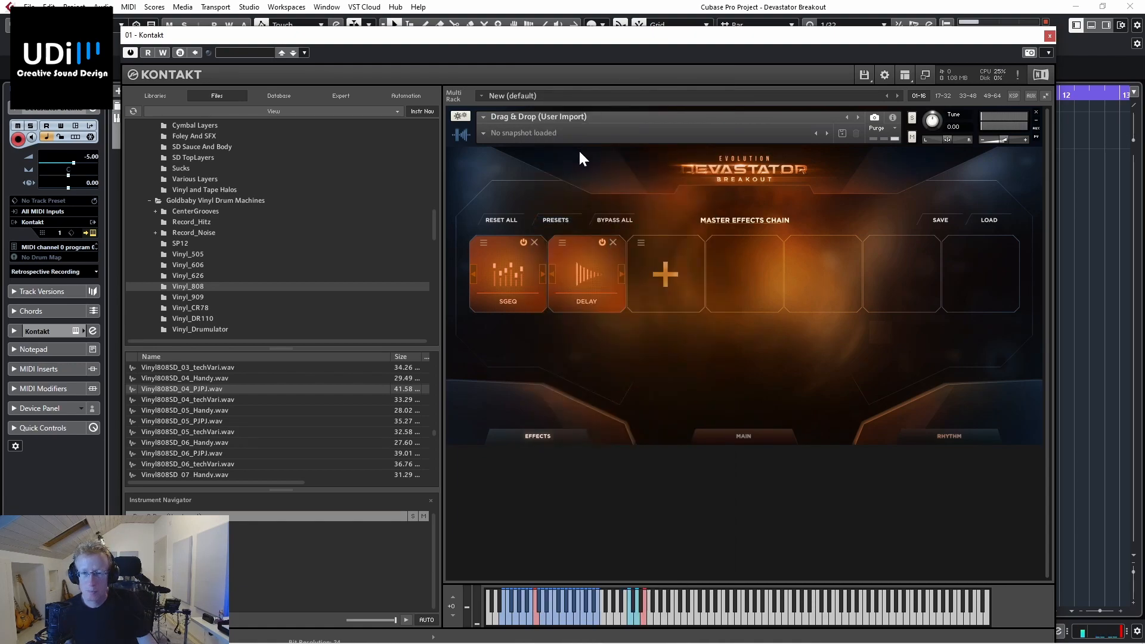
Step: Try the effects preset 37. Low Pulses - Van 51 Rvanina STEREO and replace it with 12. High Pulses - Tape Twang
{"action": "left_click", "coordinate": [556, 218]}
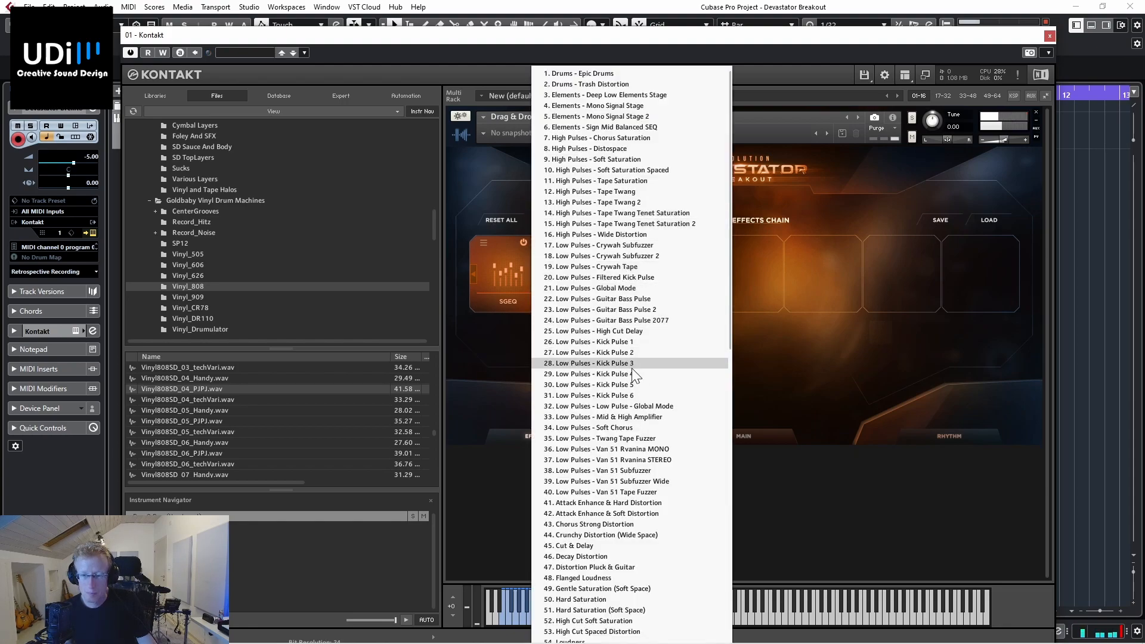
{"action": "scroll", "coordinate": [631, 368], "scroll_direction": "down", "scroll_amount": 2}
{"action": "scroll", "coordinate": [632, 367], "scroll_direction": "down", "scroll_amount": 1}
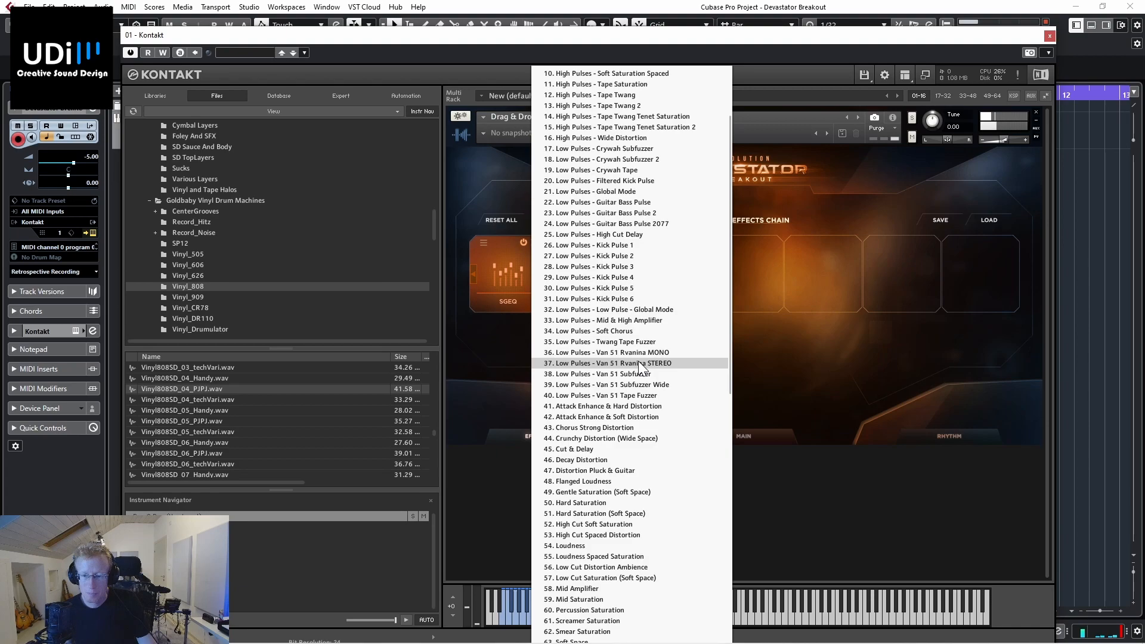
{"action": "left_click", "coordinate": [637, 359]}
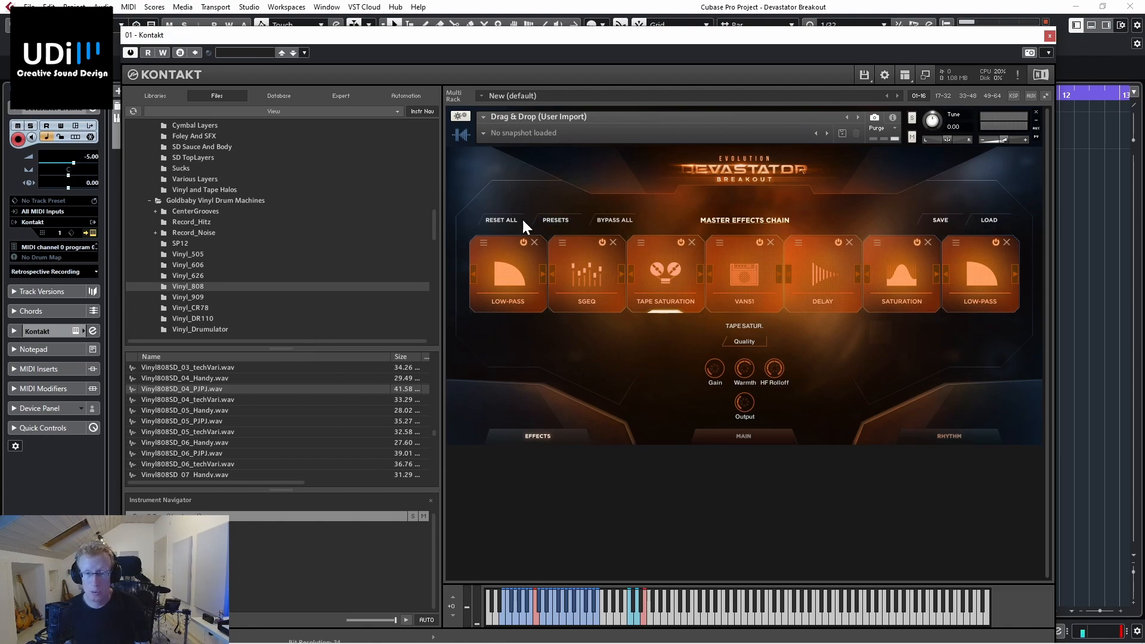
{"action": "left_click", "coordinate": [548, 221]}
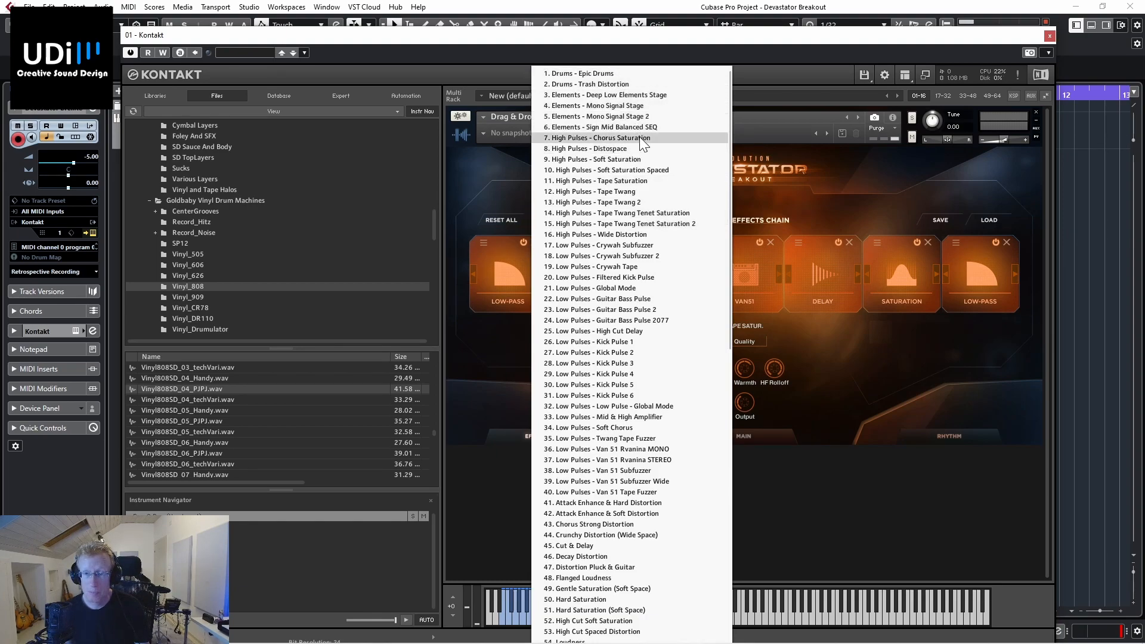
{"action": "left_click", "coordinate": [617, 192]}
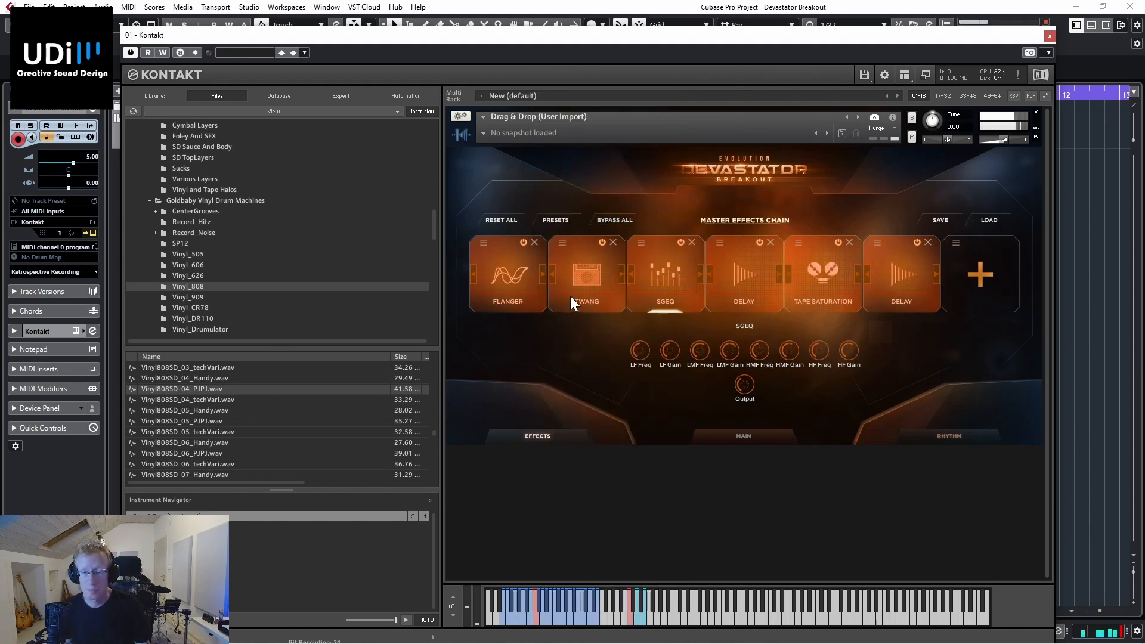
Step: Browse the sample files to the UDi Audio folder, expand it, and open the neighbouring Udi folder
{"action": "scroll", "coordinate": [425, 411], "scroll_direction": "up", "scroll_amount": 1}
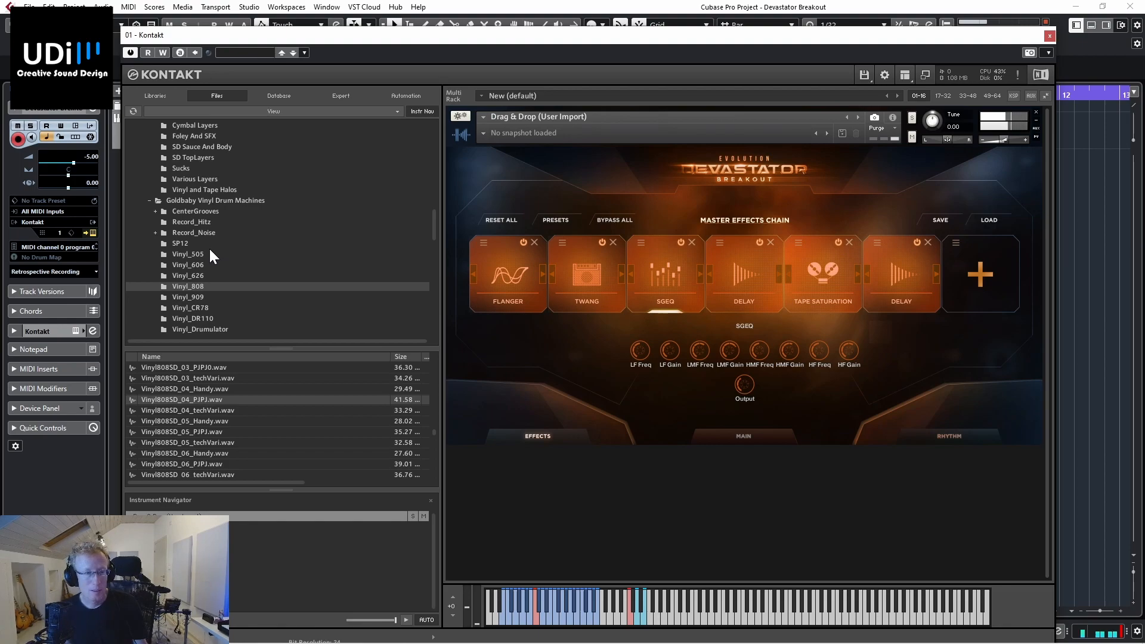
{"action": "scroll", "coordinate": [209, 247], "scroll_direction": "down", "scroll_amount": 2}
{"action": "scroll", "coordinate": [205, 254], "scroll_direction": "down", "scroll_amount": 15}
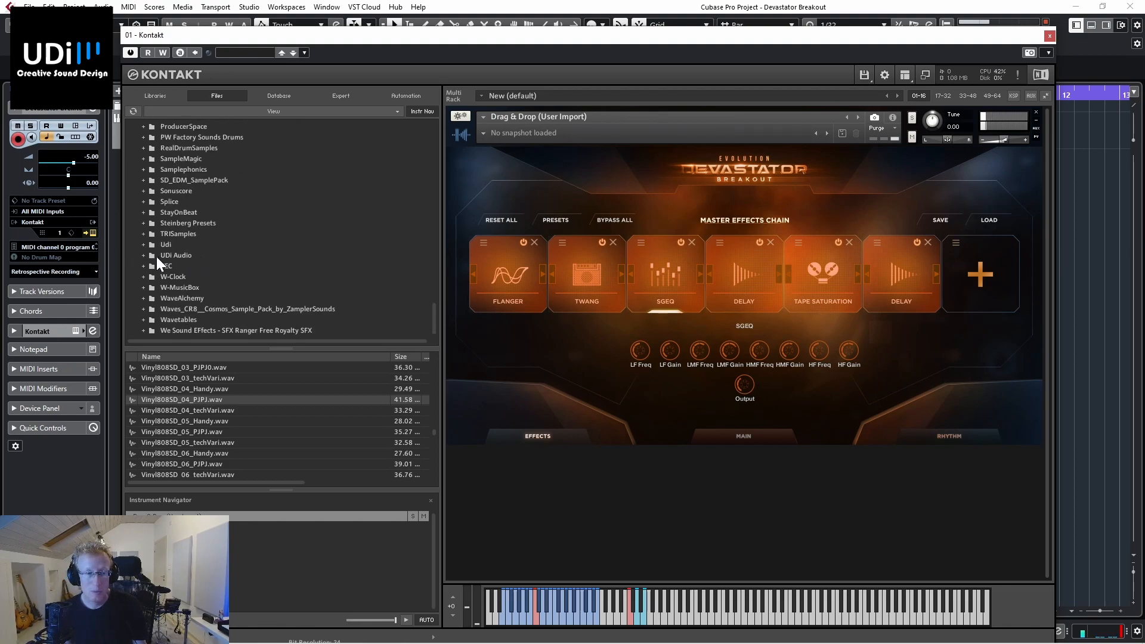
{"action": "left_click", "coordinate": [159, 255]}
{"action": "left_click", "coordinate": [145, 256]}
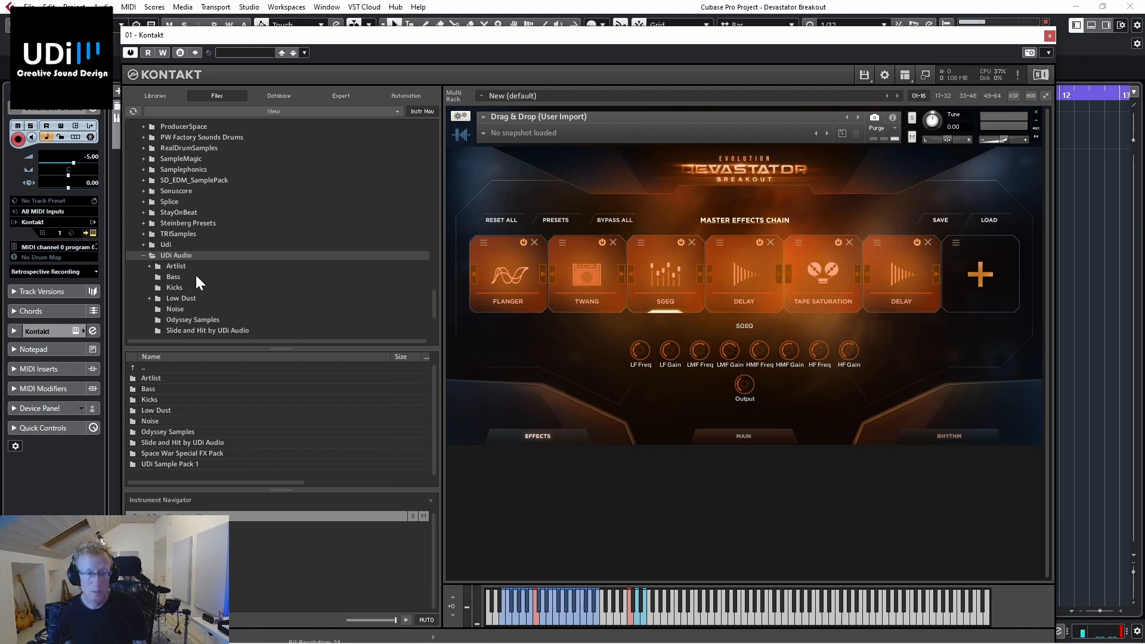
{"action": "left_click", "coordinate": [175, 243]}
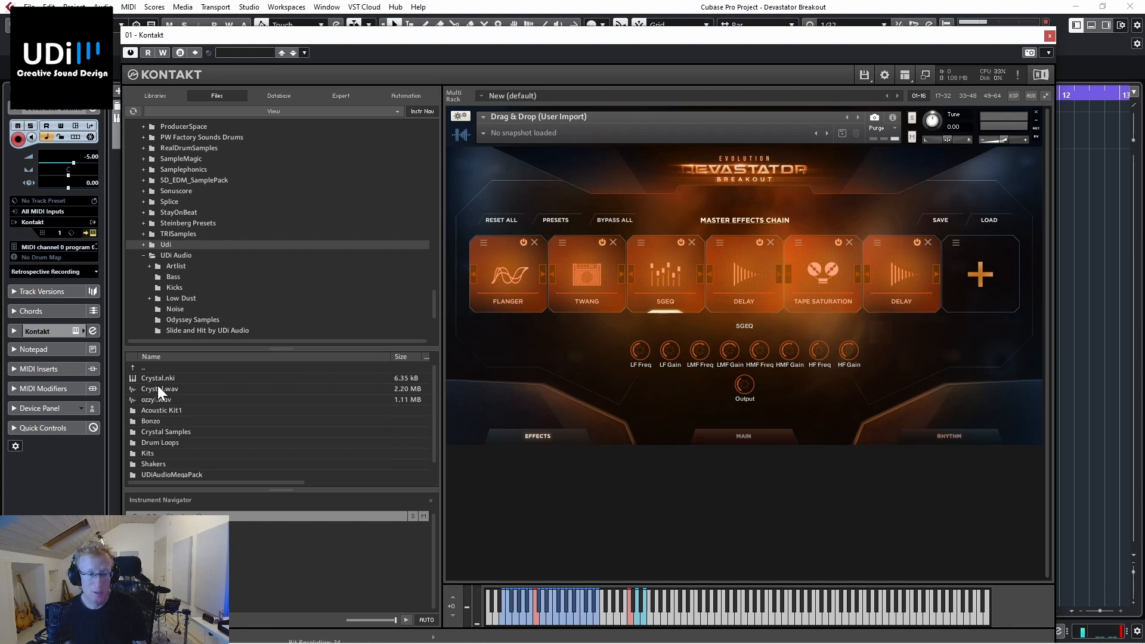
Step: Import Crystal.wav from the Udi folder into the instrument's user sample slot and enable Stretch mode
{"action": "left_click_drag", "start_coordinate": [155, 385], "coordinate": [239, 370]}
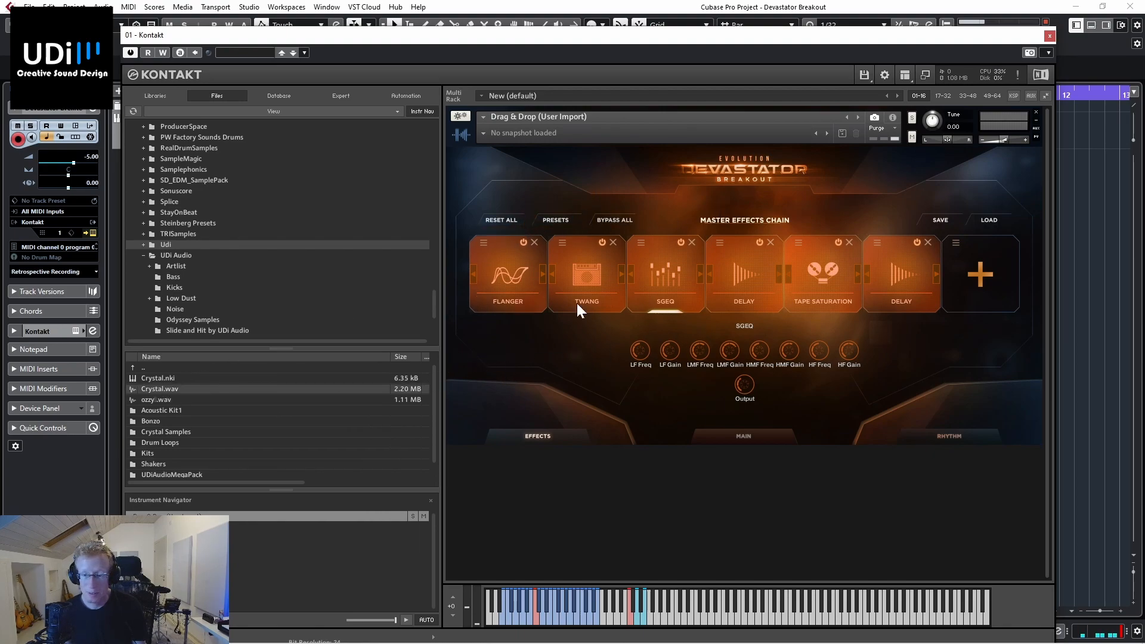
{"action": "left_click", "coordinate": [729, 429]}
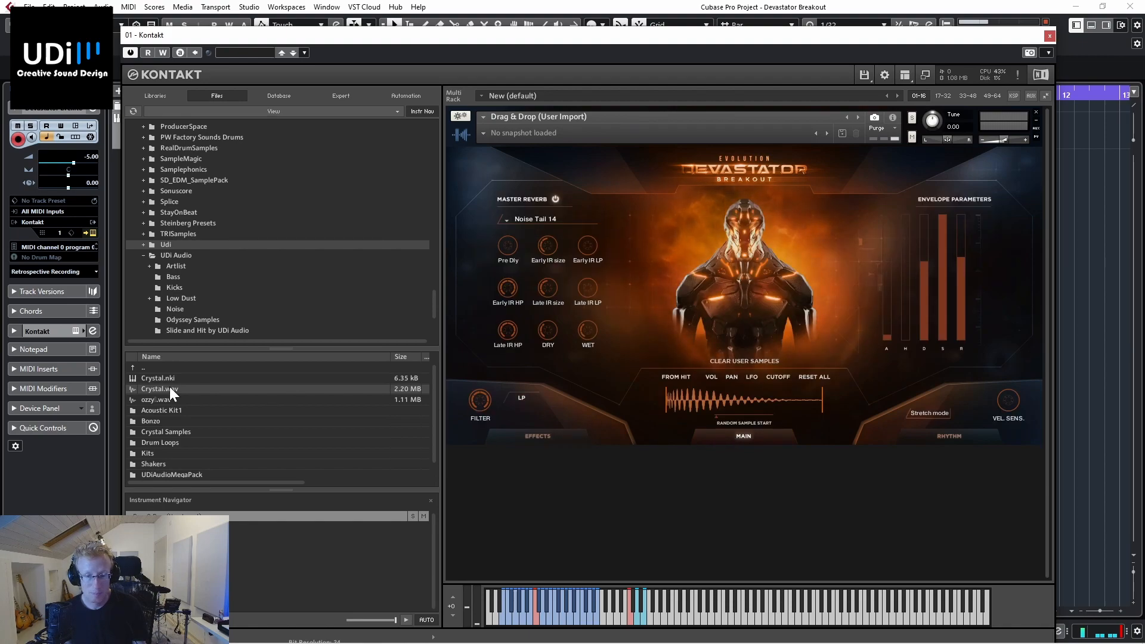
{"action": "left_click_drag", "start_coordinate": [170, 387], "coordinate": [726, 398]}
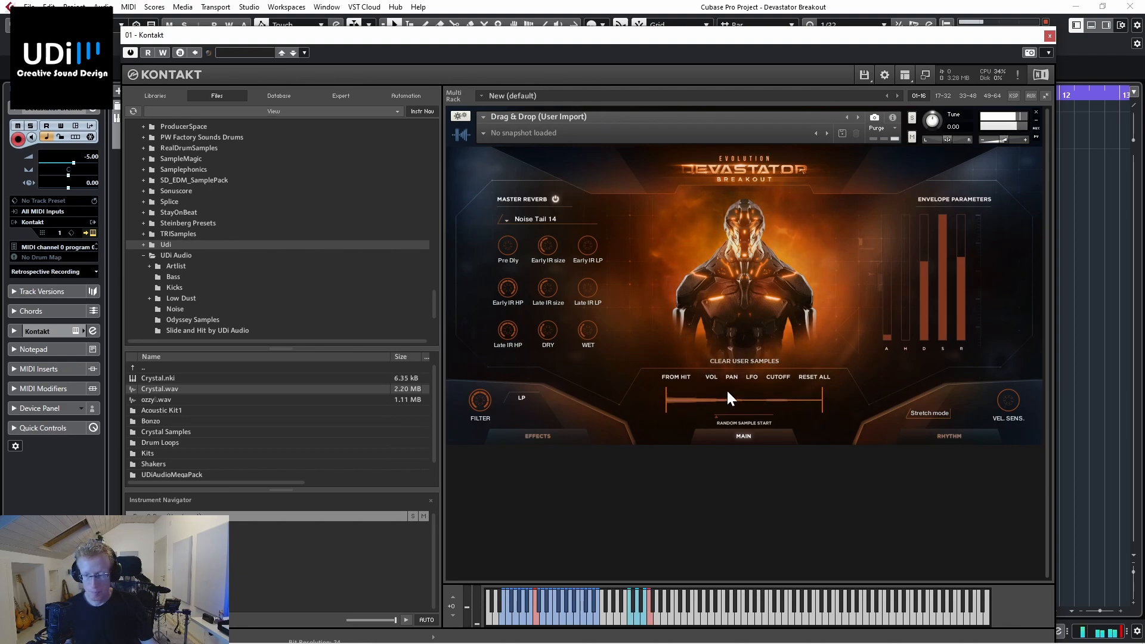
{"action": "left_click", "coordinate": [935, 413]}
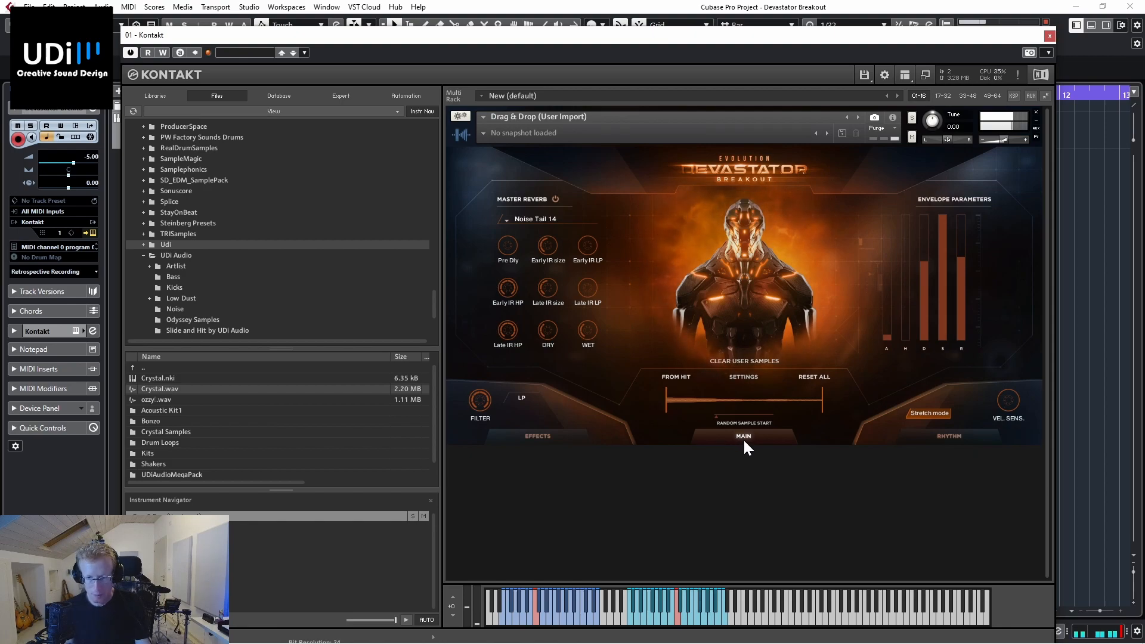
Step: Bypass all effects in the master effects chain to compare the dry sound, and re-enable them
{"action": "left_click", "coordinate": [564, 435]}
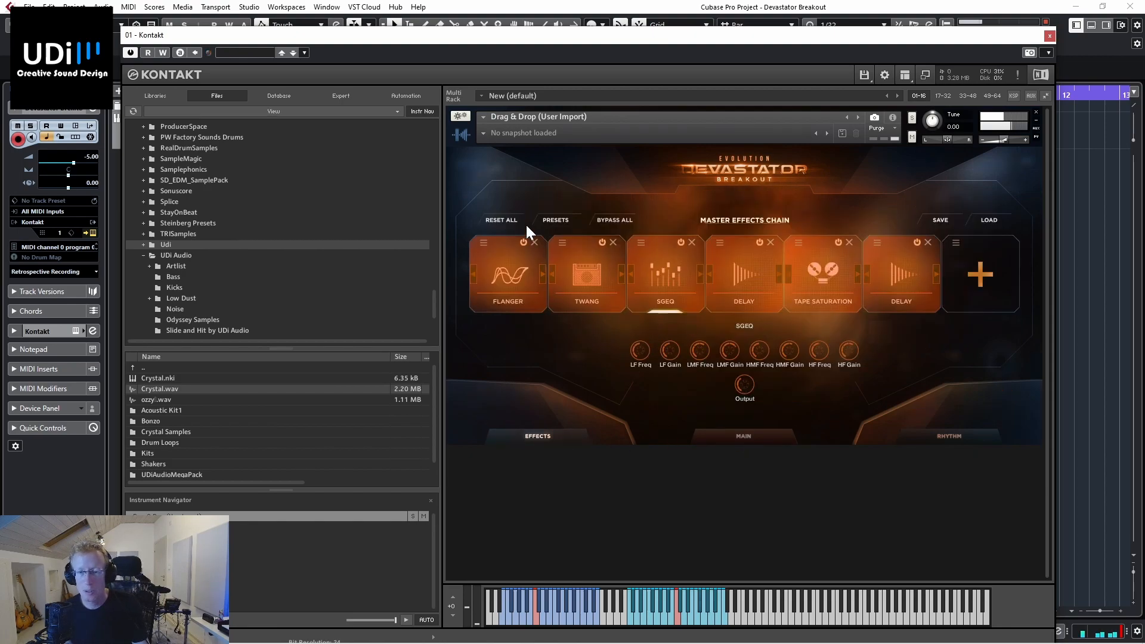
{"action": "left_click", "coordinate": [614, 220]}
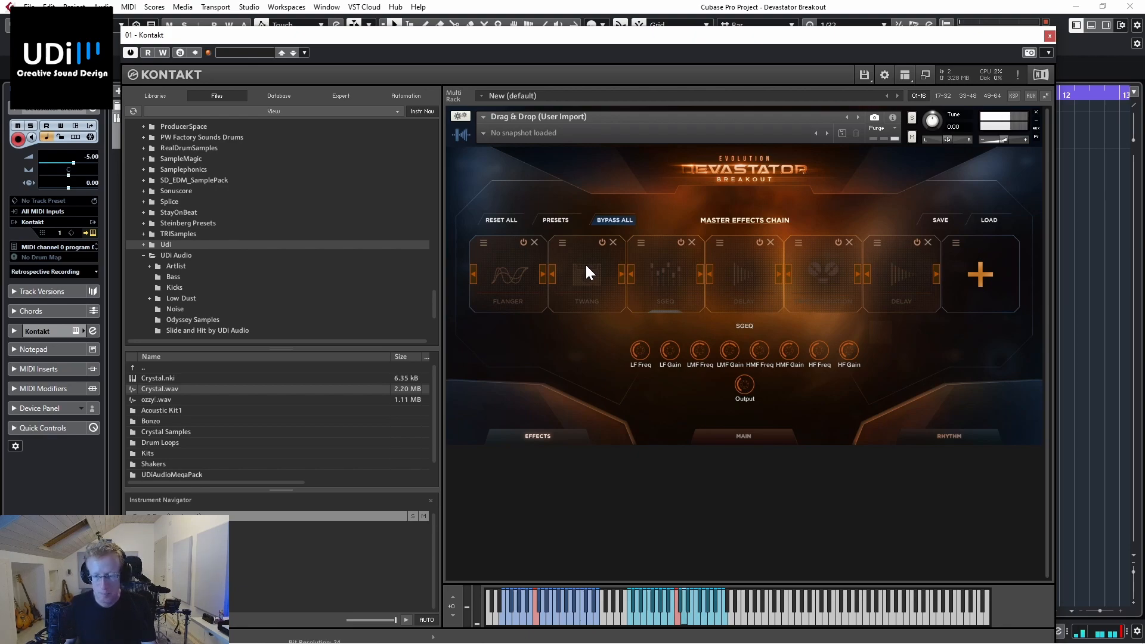
{"action": "left_click", "coordinate": [606, 220]}
Step: Load the effects preset 63. Soft Space into the master effects chain
{"action": "left_click", "coordinate": [558, 220]}
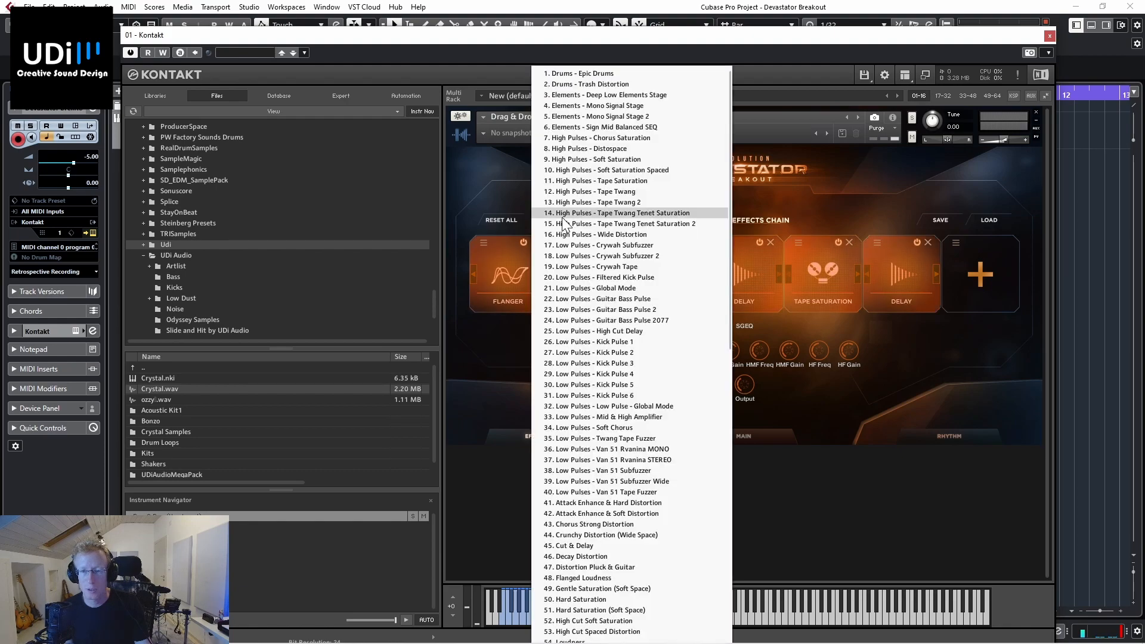
{"action": "scroll", "coordinate": [596, 250], "scroll_direction": "down", "scroll_amount": 7}
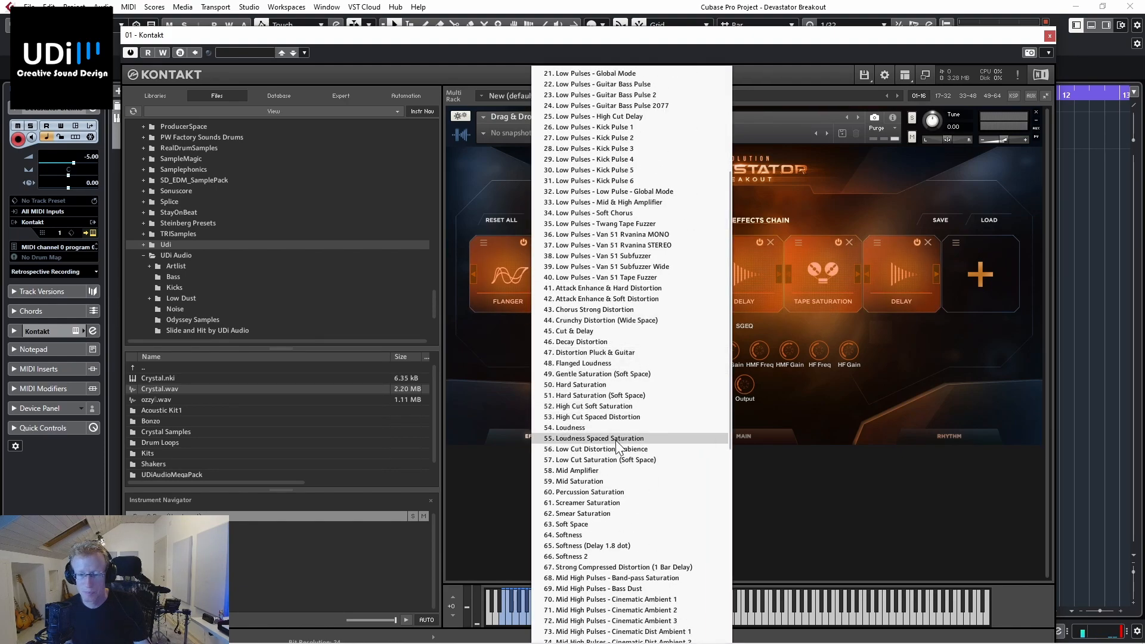
{"action": "left_click", "coordinate": [593, 524]}
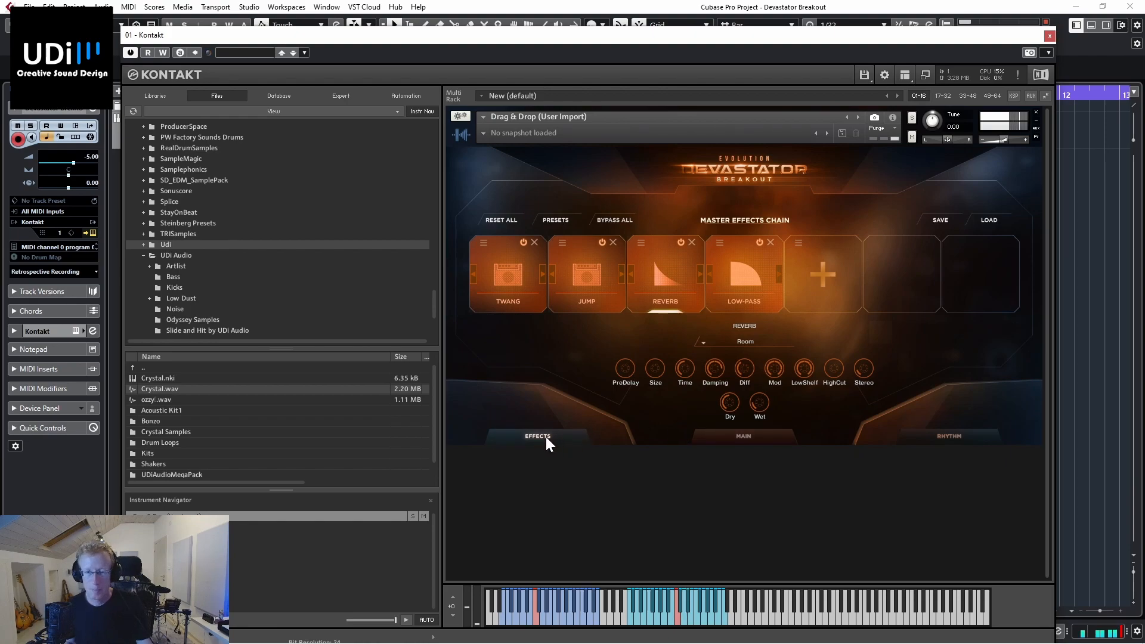
Step: Switch on the master reverb with the Forest, Plane 20m impulse and lower the low-pass filter cutoff to about 530 Hz
{"action": "left_click", "coordinate": [742, 432]}
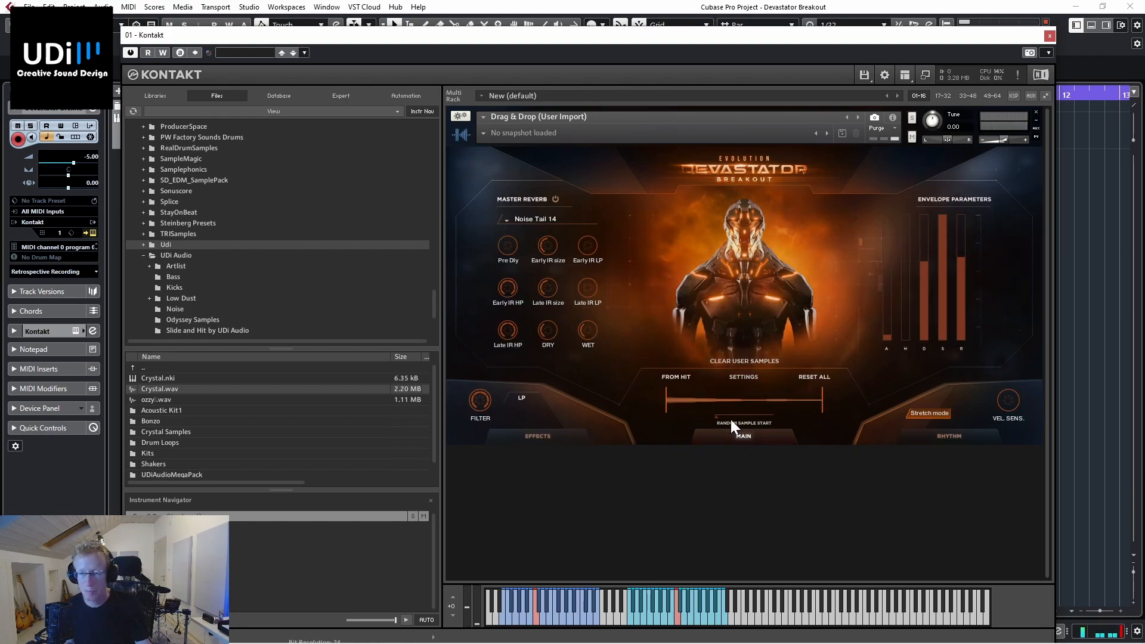
{"action": "left_click", "coordinate": [517, 216]}
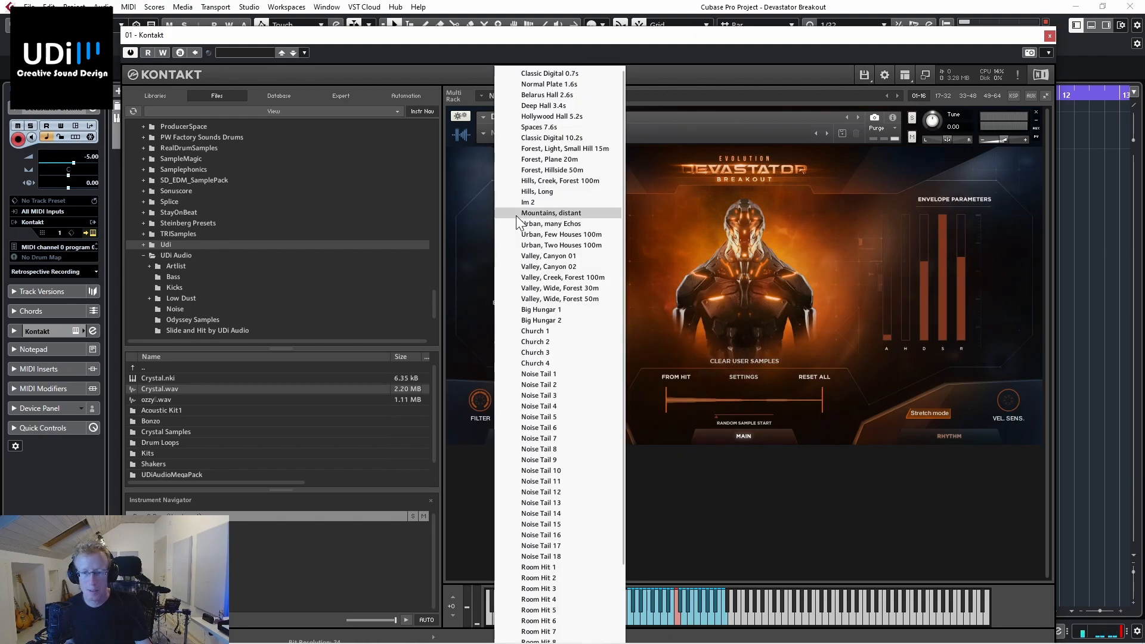
{"action": "left_click", "coordinate": [550, 164]}
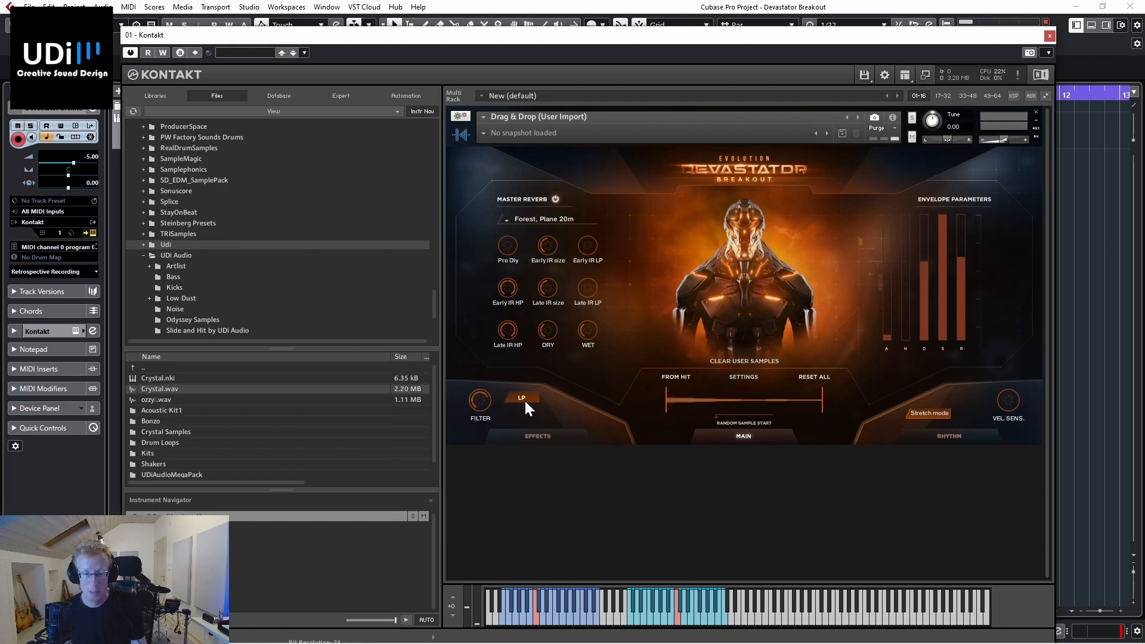
{"action": "left_click_drag", "start_coordinate": [480, 397], "coordinate": [461, 453]}
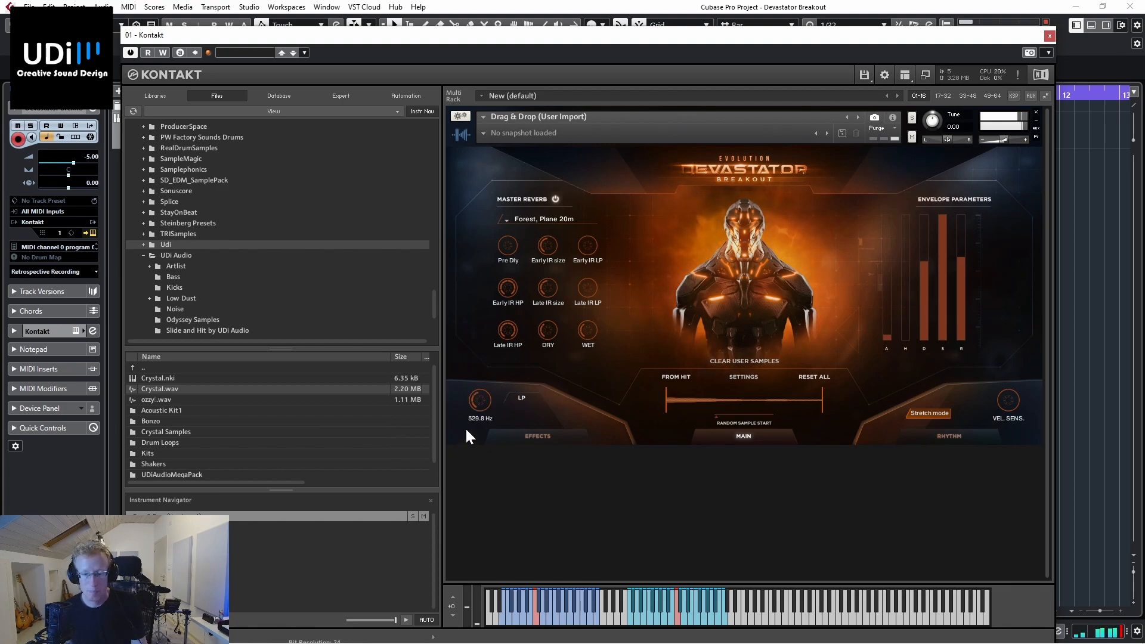
Step: Enable the rhythm's pan table and draw eight steps alternating between left and right, with step 4 at 94 R
{"action": "left_click", "coordinate": [967, 433]}
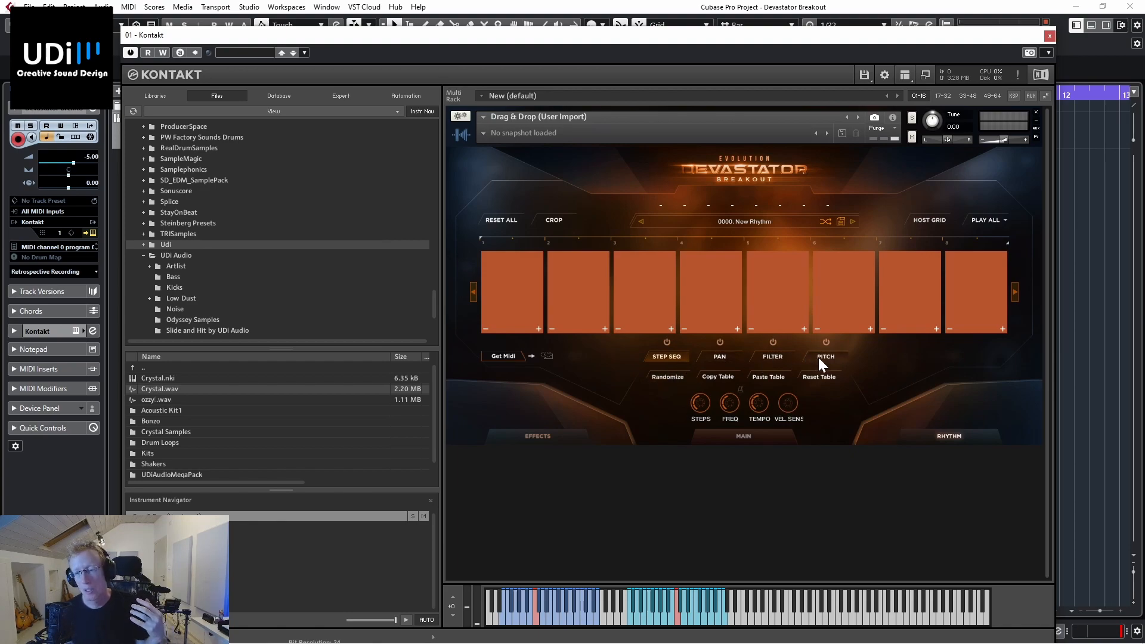
{"action": "left_click", "coordinate": [711, 358]}
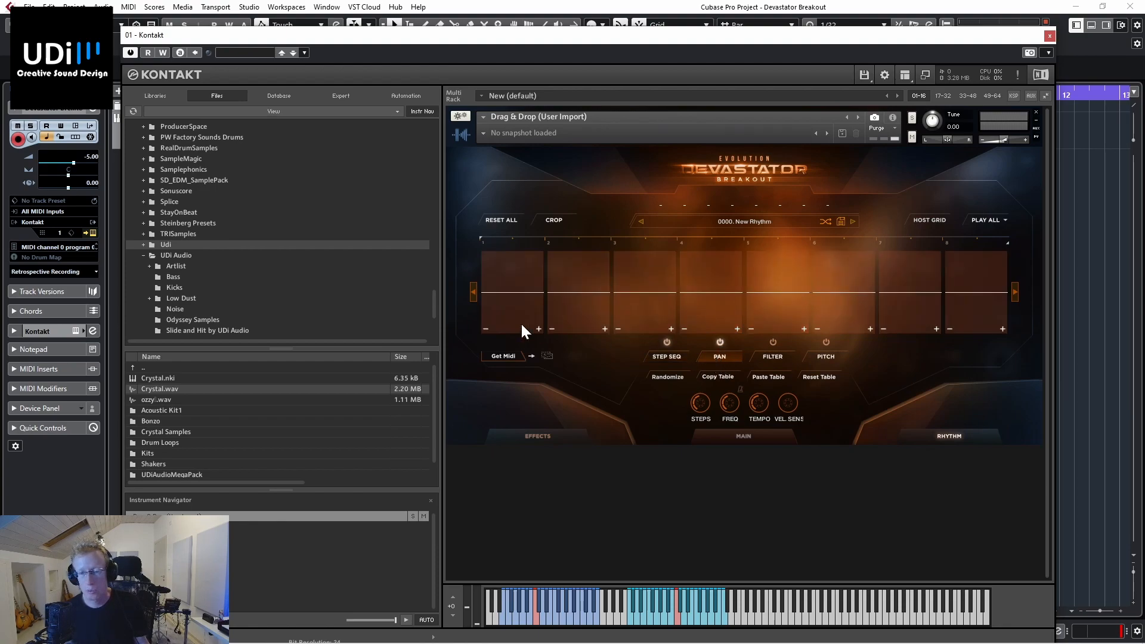
{"action": "mouse_move", "coordinate": [507, 319]}
{"action": "left_mouse_down"}
{"action": "mouse_move", "coordinate": [598, 260]}
{"action": "mouse_move", "coordinate": [634, 331]}
{"action": "mouse_move", "coordinate": [725, 254]}
{"action": "left_mouse_up"}
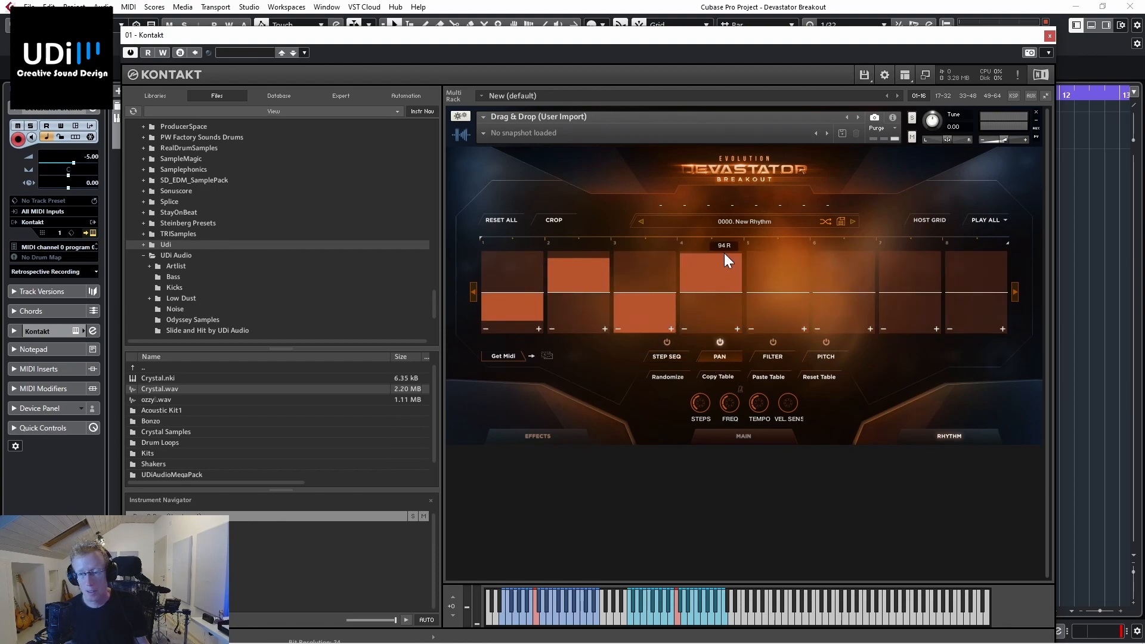
{"action": "mouse_move", "coordinate": [798, 278]}
{"action": "left_mouse_down"}
{"action": "mouse_move", "coordinate": [847, 273]}
{"action": "mouse_move", "coordinate": [904, 312]}
{"action": "mouse_move", "coordinate": [999, 250]}
{"action": "left_mouse_up"}
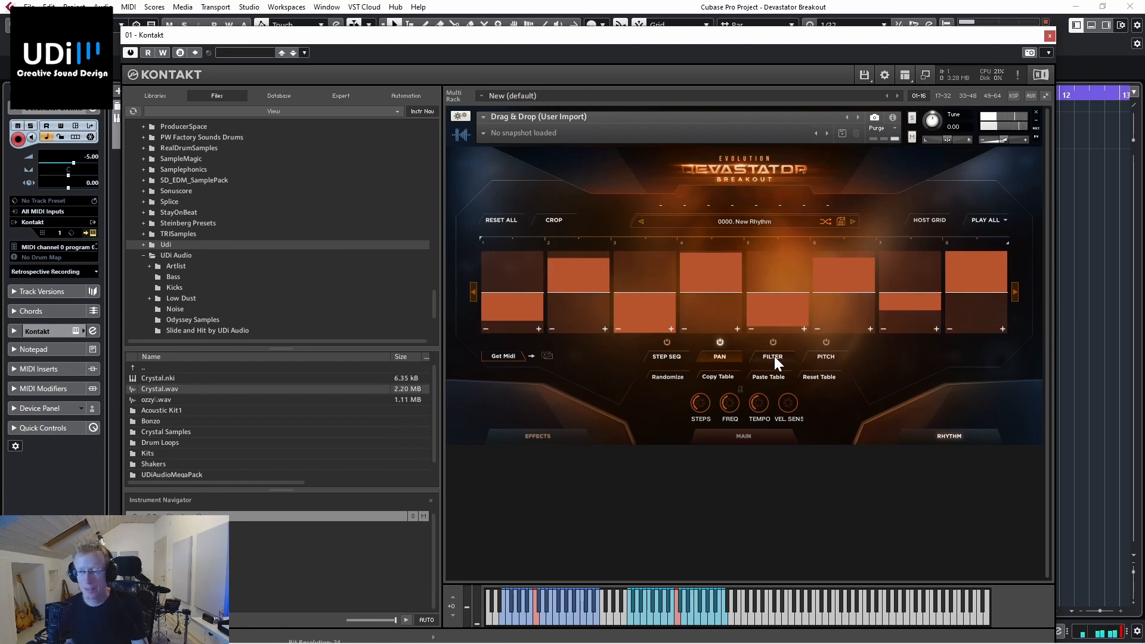
Step: Enable the step sequencer and draw varying levels across its eight steps, with step 2 at 71% and step 4 at 65%
{"action": "left_click", "coordinate": [667, 356]}
{"action": "left_click", "coordinate": [514, 303]}
{"action": "left_click", "coordinate": [577, 275]}
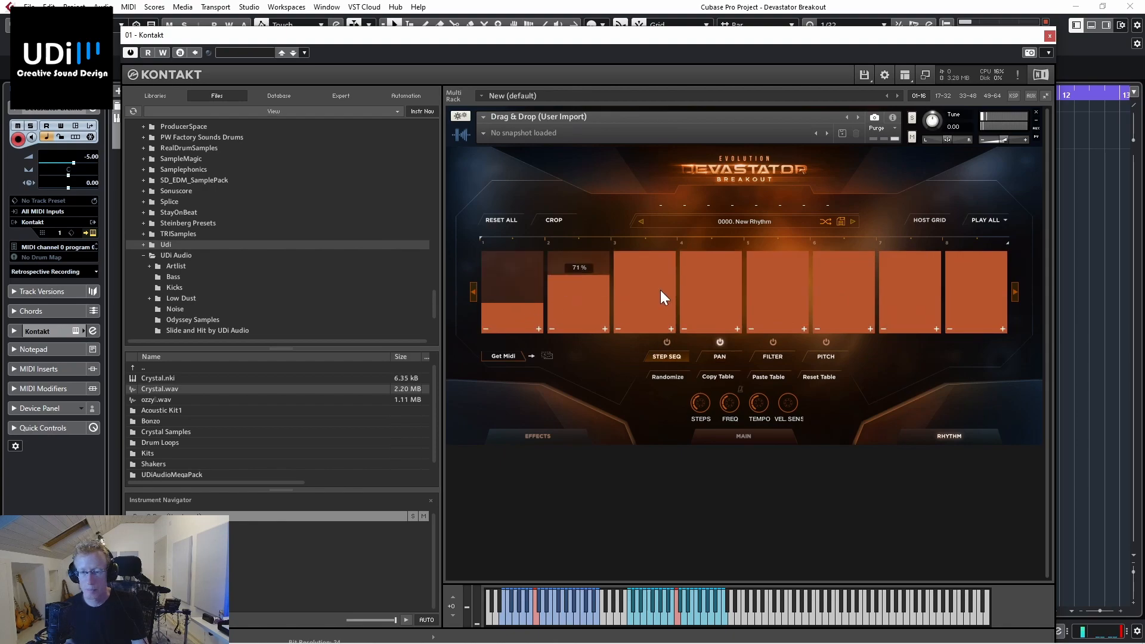
{"action": "left_click", "coordinate": [660, 312]}
{"action": "left_click", "coordinate": [724, 279]}
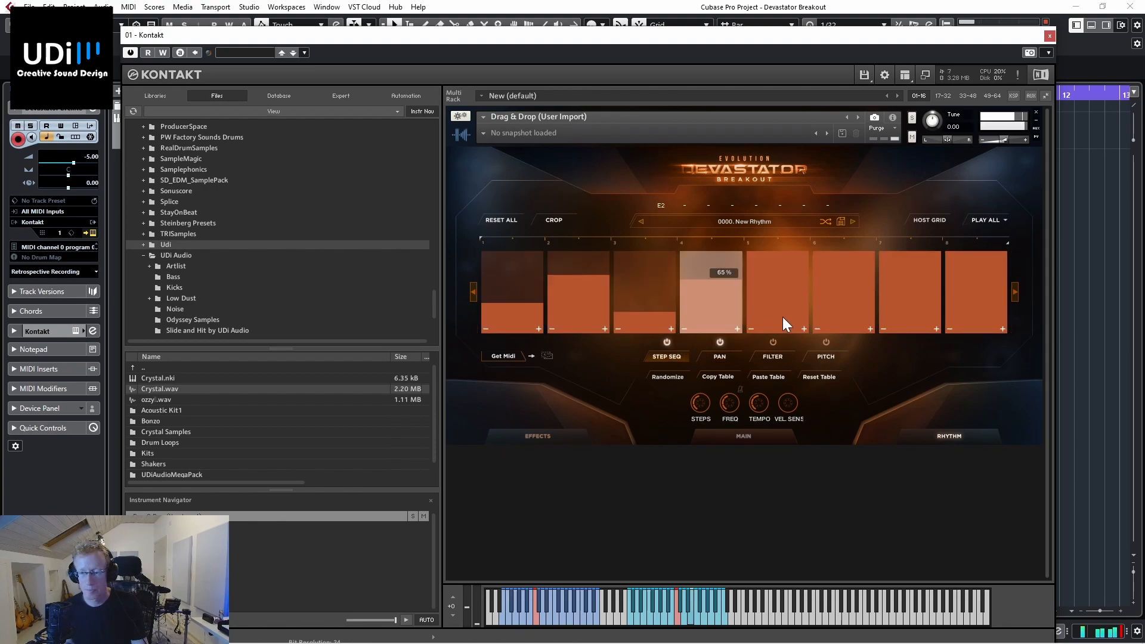
{"action": "left_click", "coordinate": [793, 297]}
{"action": "left_click", "coordinate": [844, 312]}
{"action": "left_click", "coordinate": [908, 279]}
{"action": "left_click", "coordinate": [987, 265]}
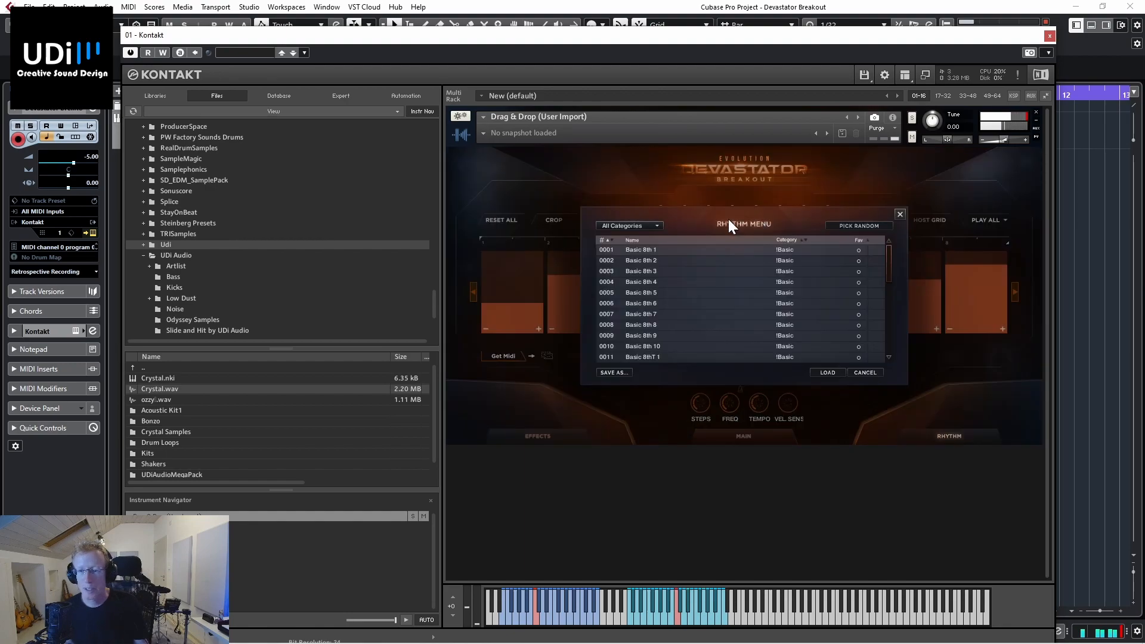
Step: Load the rhythm preset Basic 8th 3 and replace it with Cinematic 1 from the Cinematic category
{"action": "double_click", "coordinate": [650, 272]}
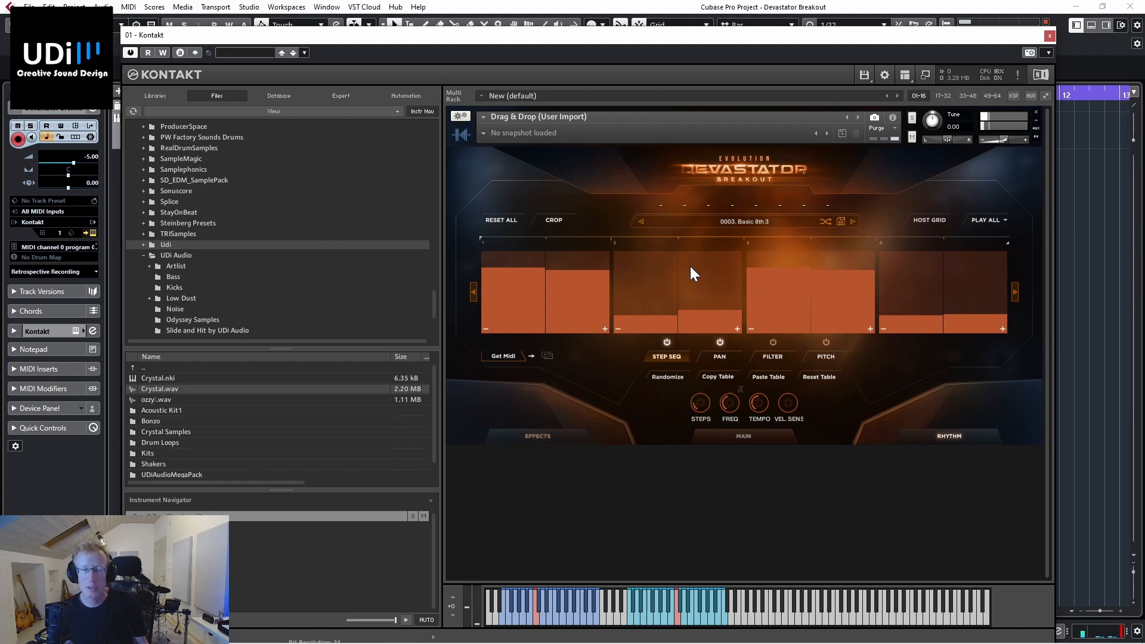
{"action": "left_click", "coordinate": [729, 220]}
{"action": "left_click", "coordinate": [627, 227]}
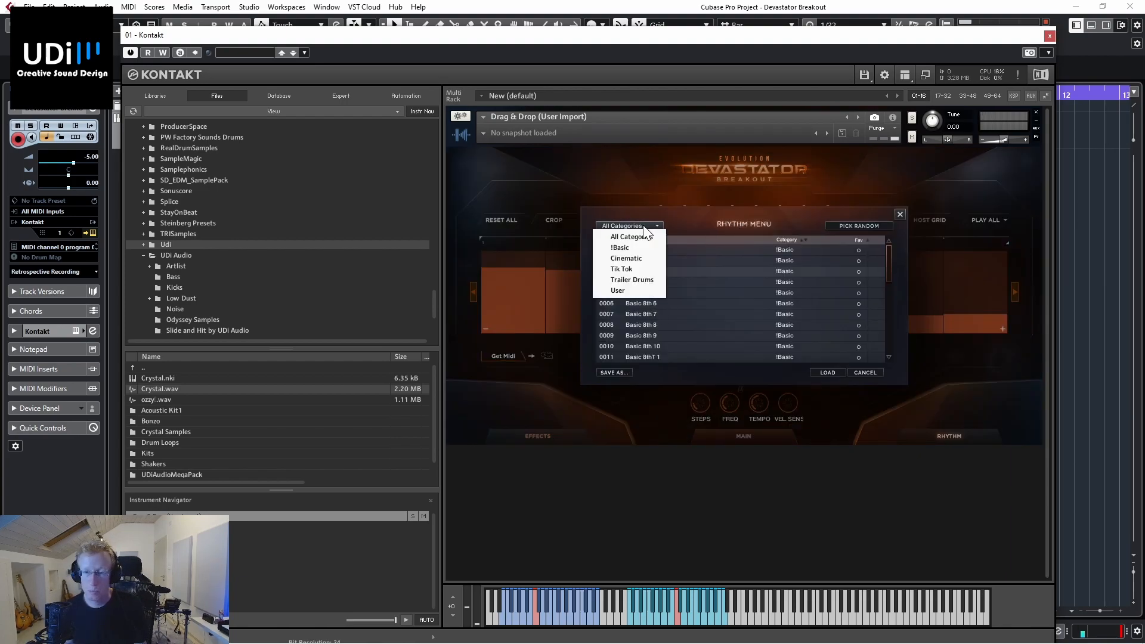
{"action": "left_click", "coordinate": [640, 256]}
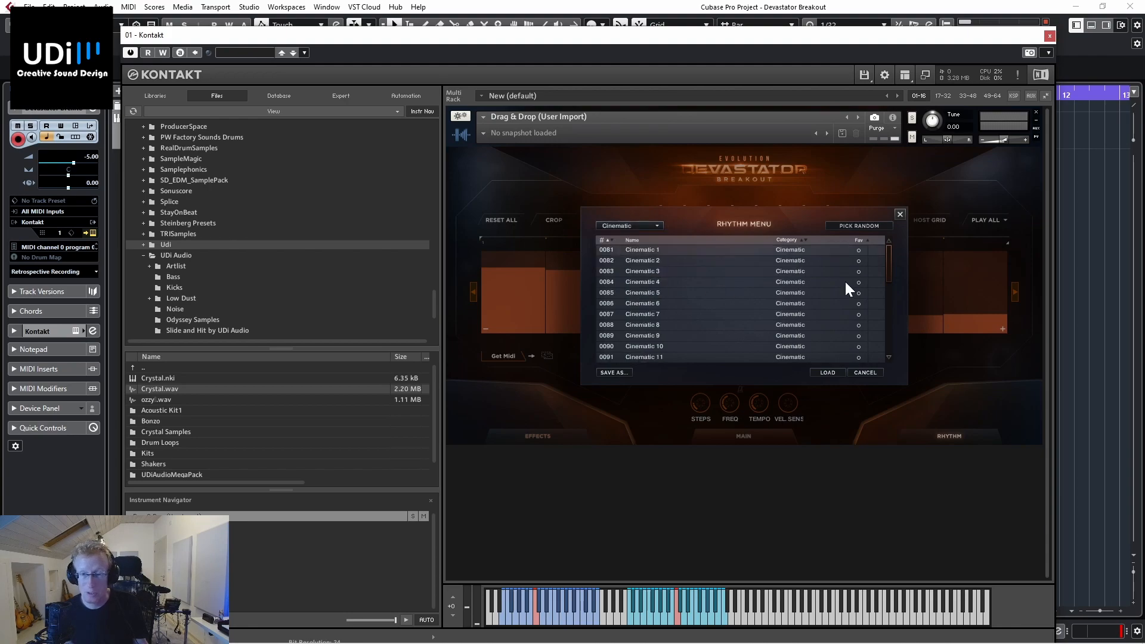
{"action": "double_click", "coordinate": [666, 249]}
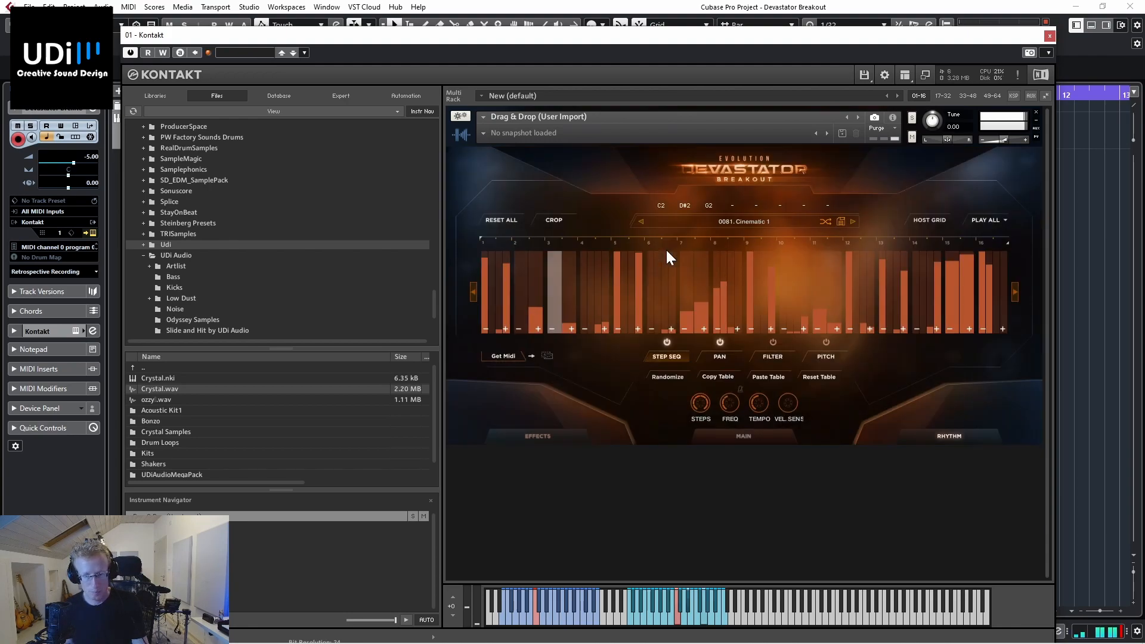